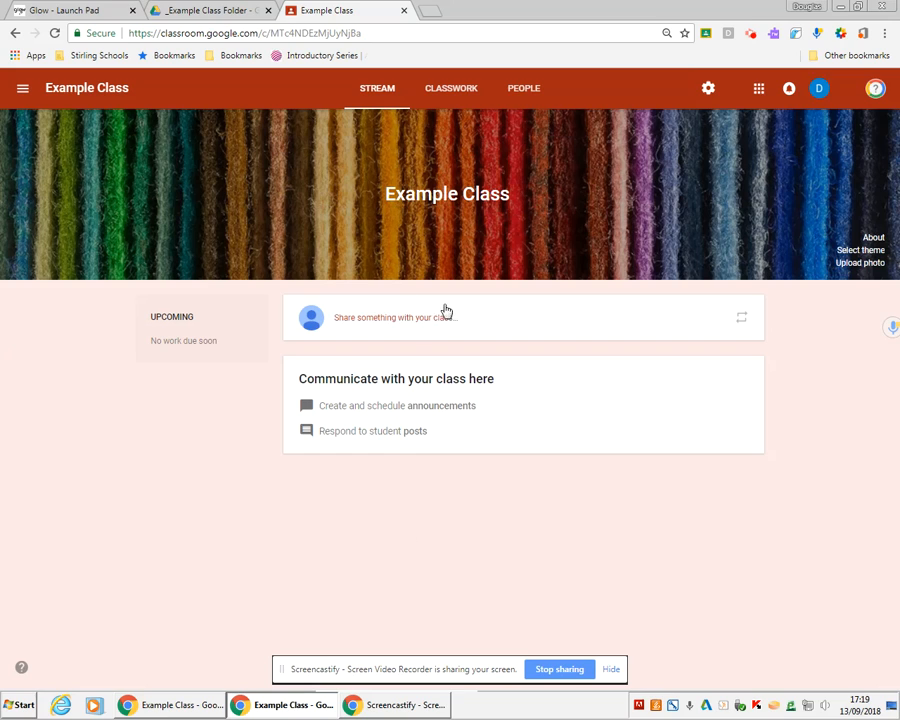
- Add a classwork topic named "Unit 1 Exposure" to Example Class
click(450, 95)
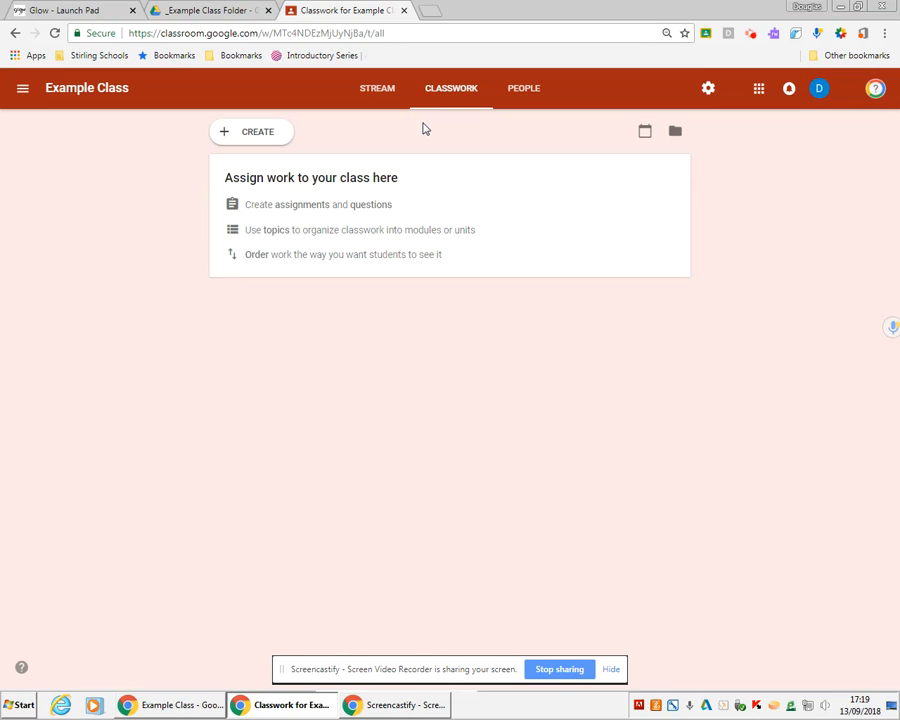
click(261, 135)
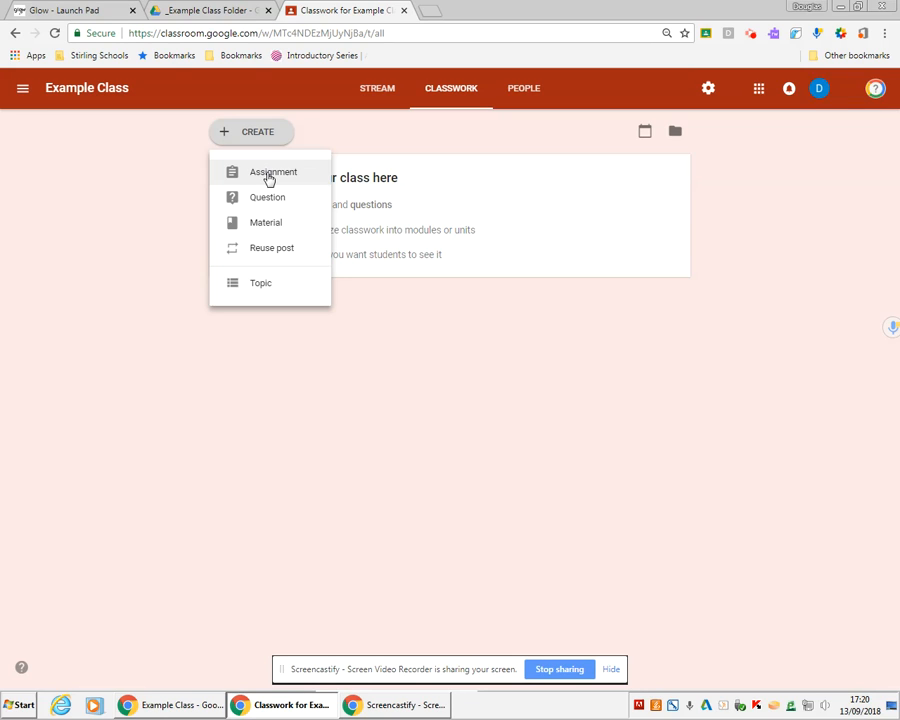
click(292, 290)
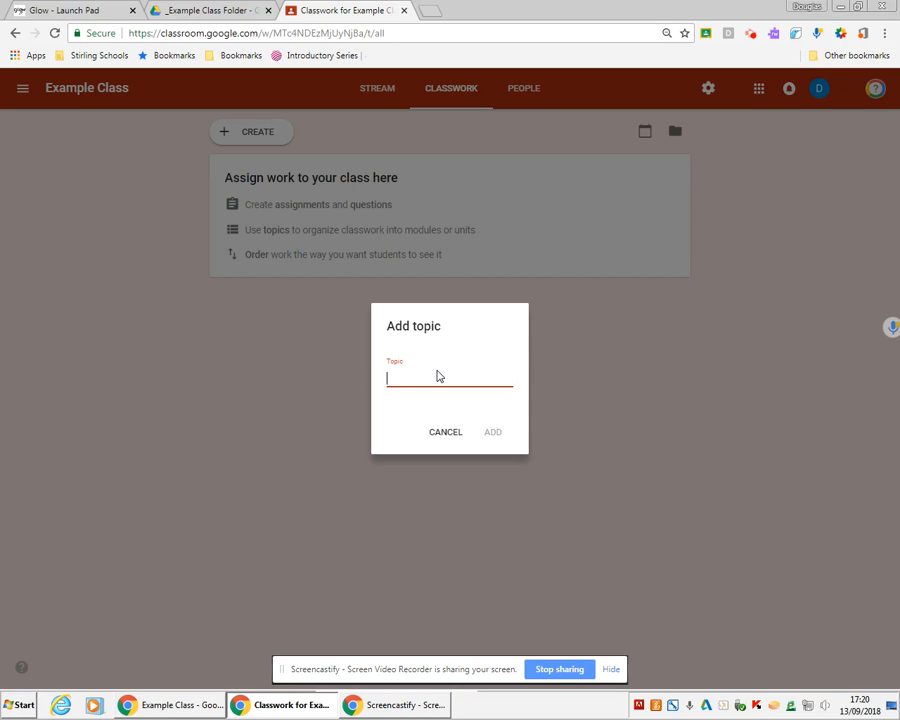
text(Unit 1 Exposure)
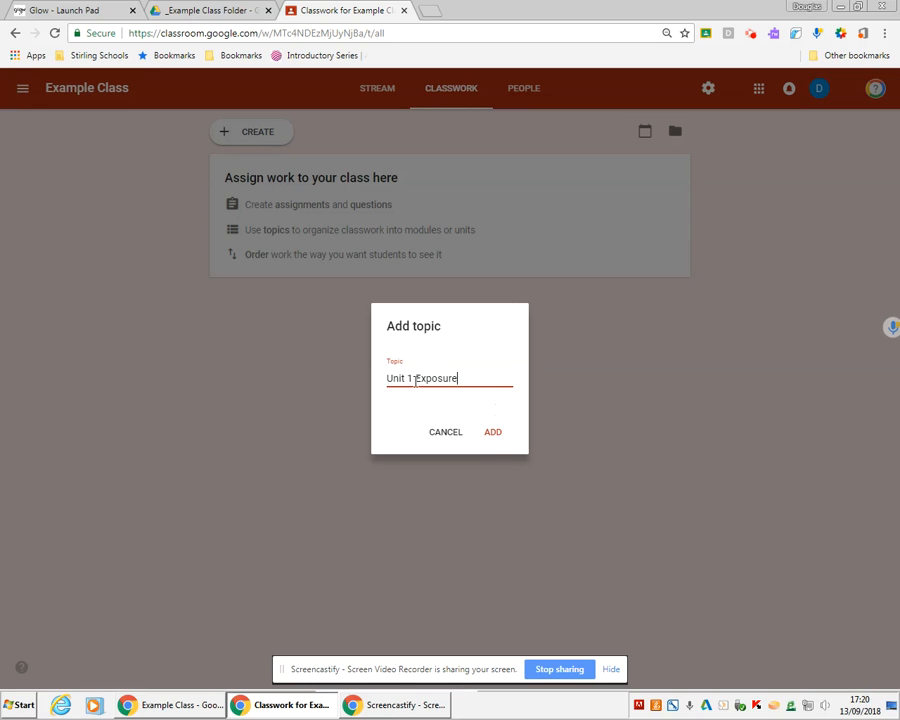
click(496, 434)
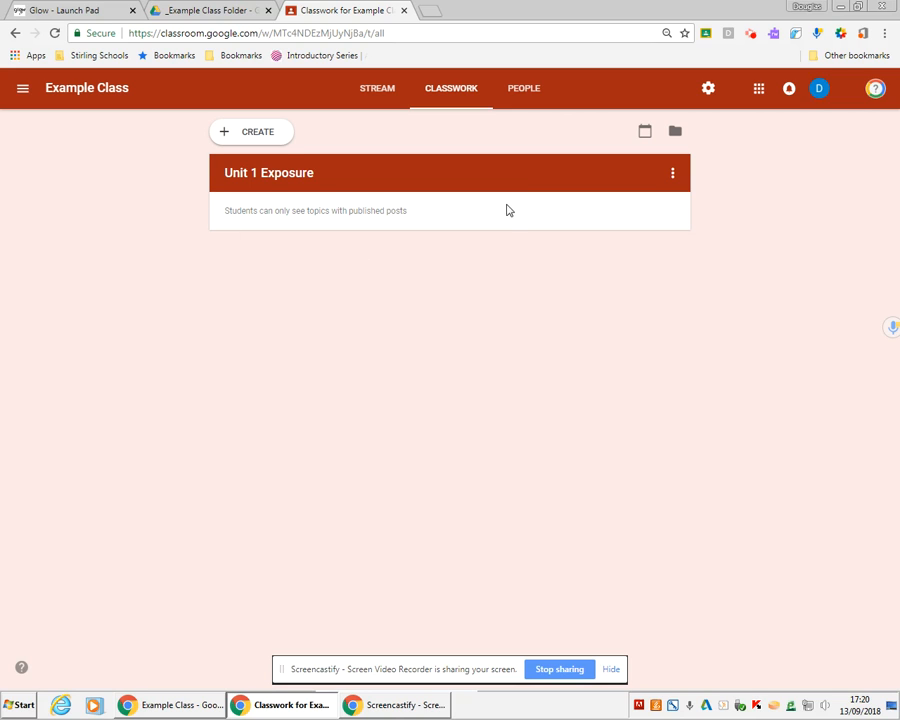
- Add a second classwork topic named "Unit 2: Editing"
click(265, 135)
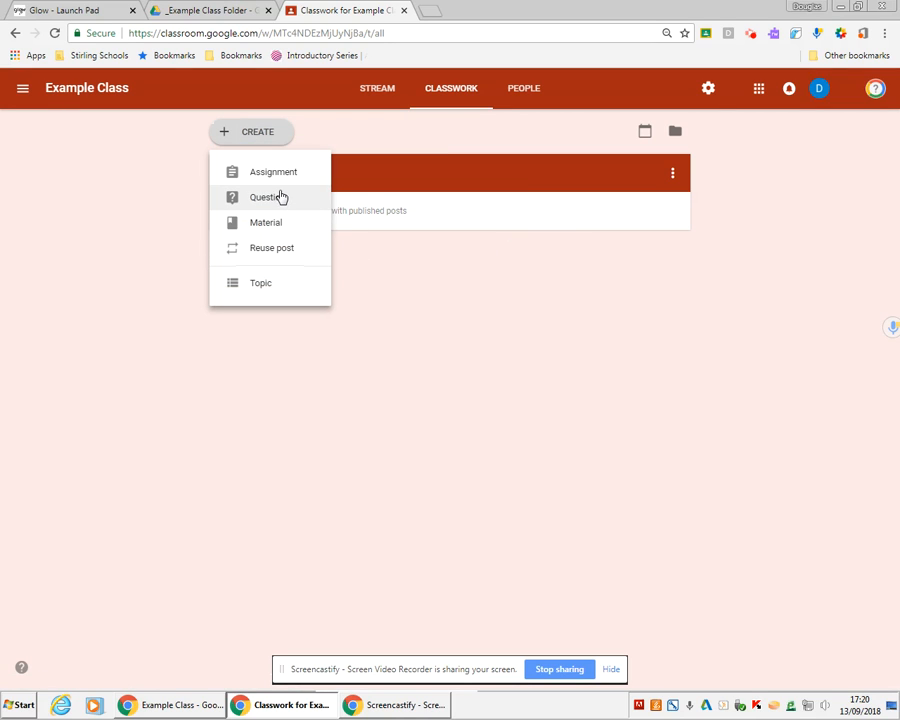
click(370, 297)
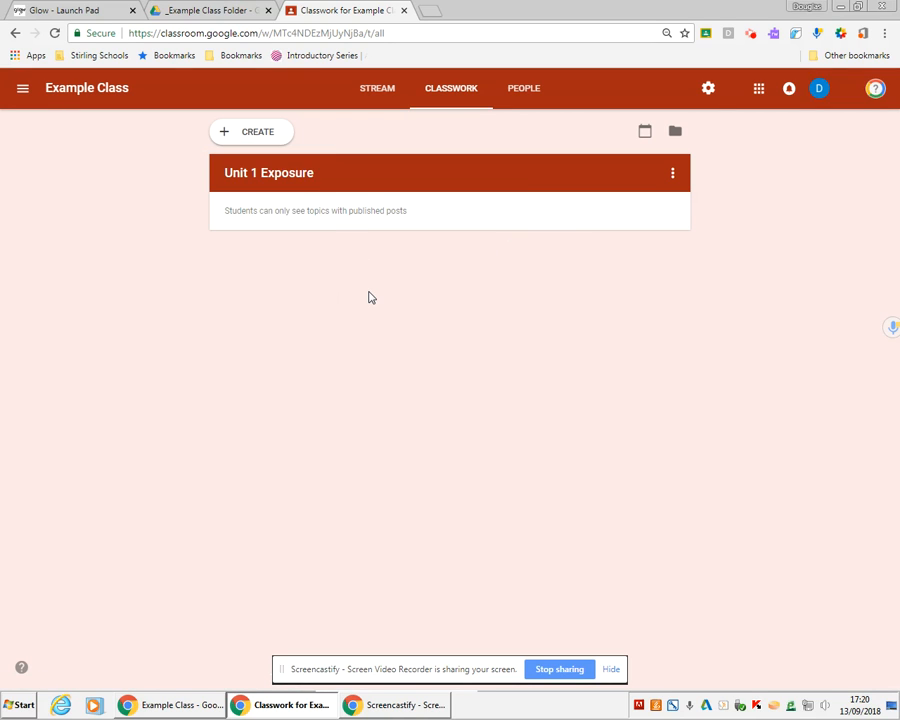
click(261, 134)
drag(273, 281, 244, 278)
text(Unit 2)
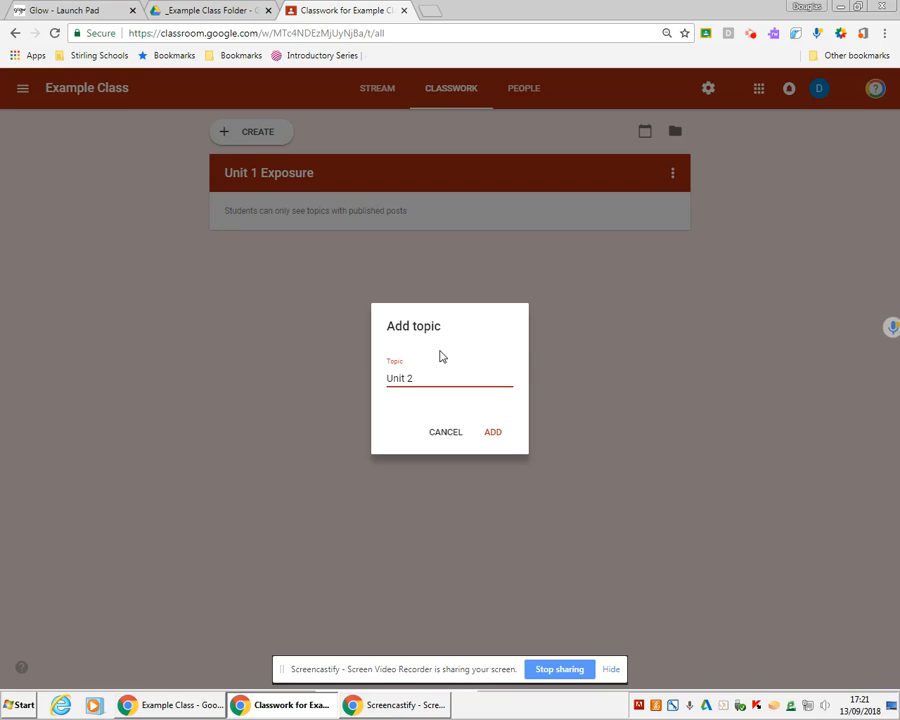
text(: Editing)
click(494, 433)
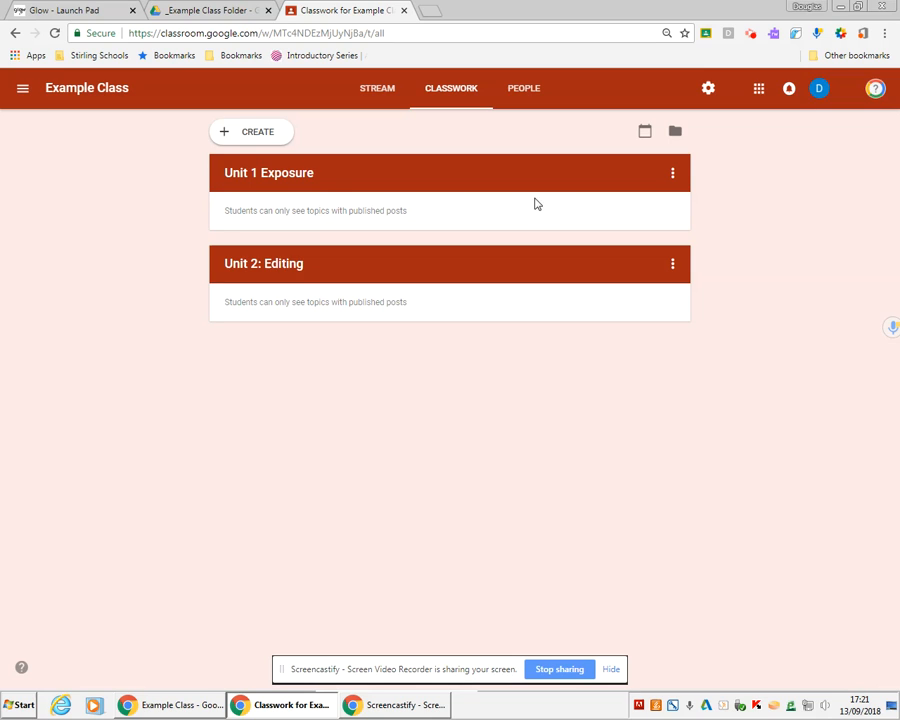
- Move the Unit 1 Exposure topic below Unit 2: Editing, and return it to the first place
click(676, 178)
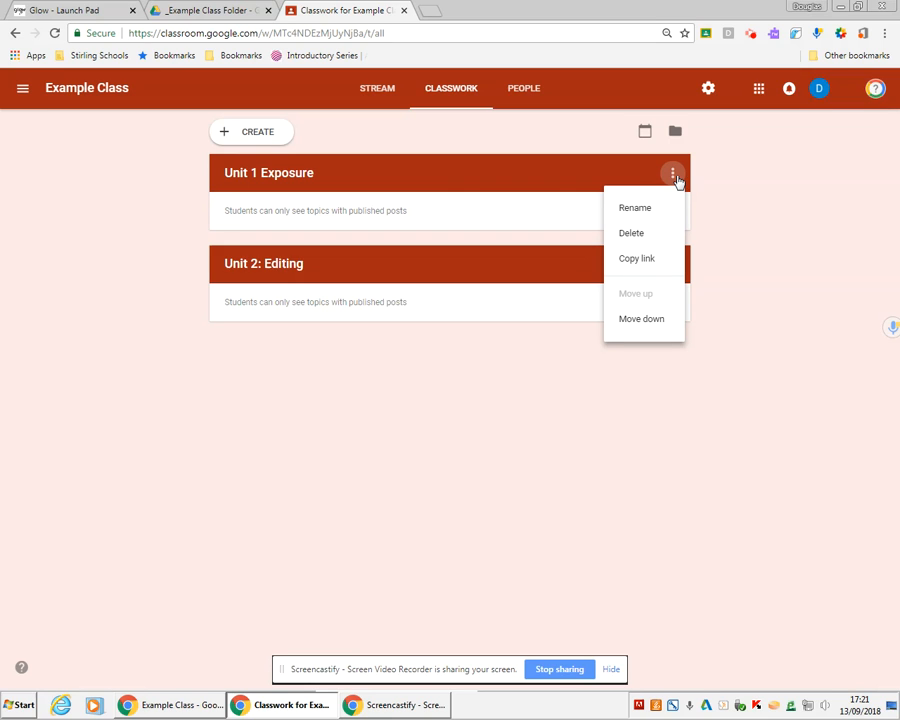
click(659, 319)
click(673, 266)
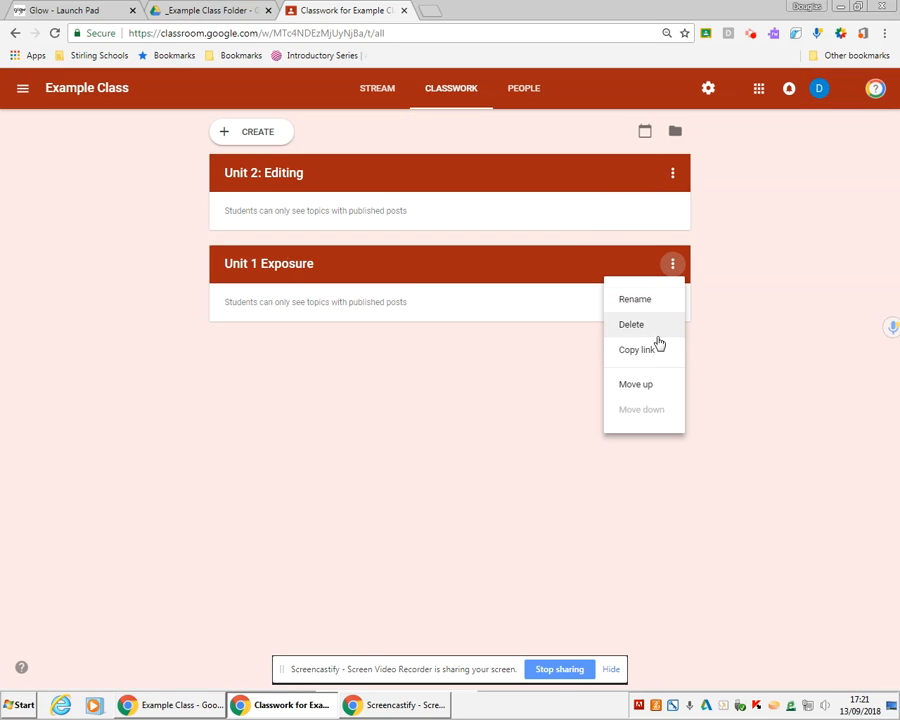
click(655, 384)
click(672, 173)
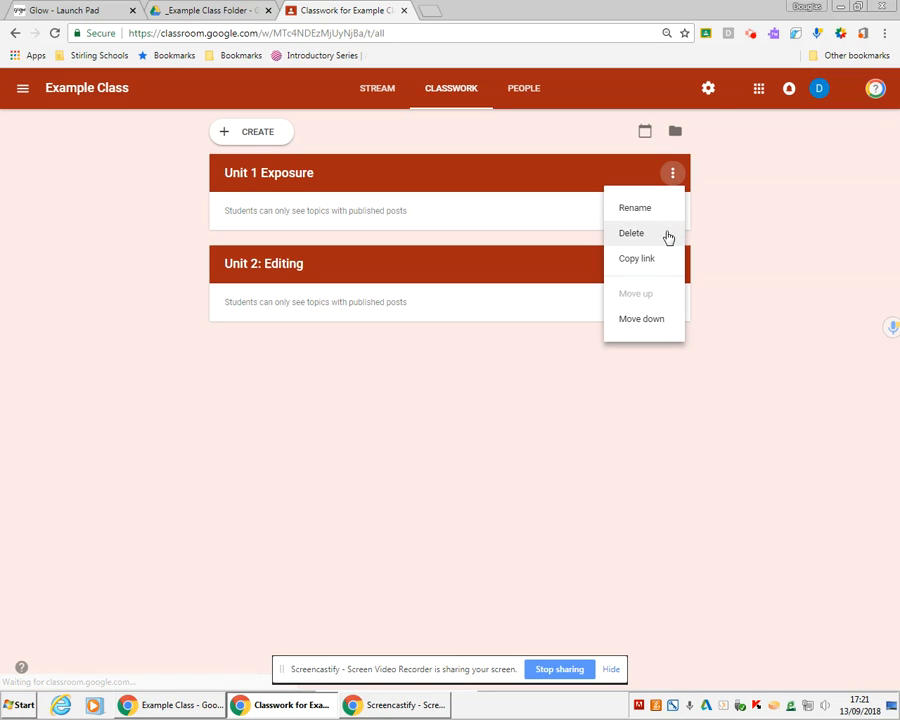
click(743, 241)
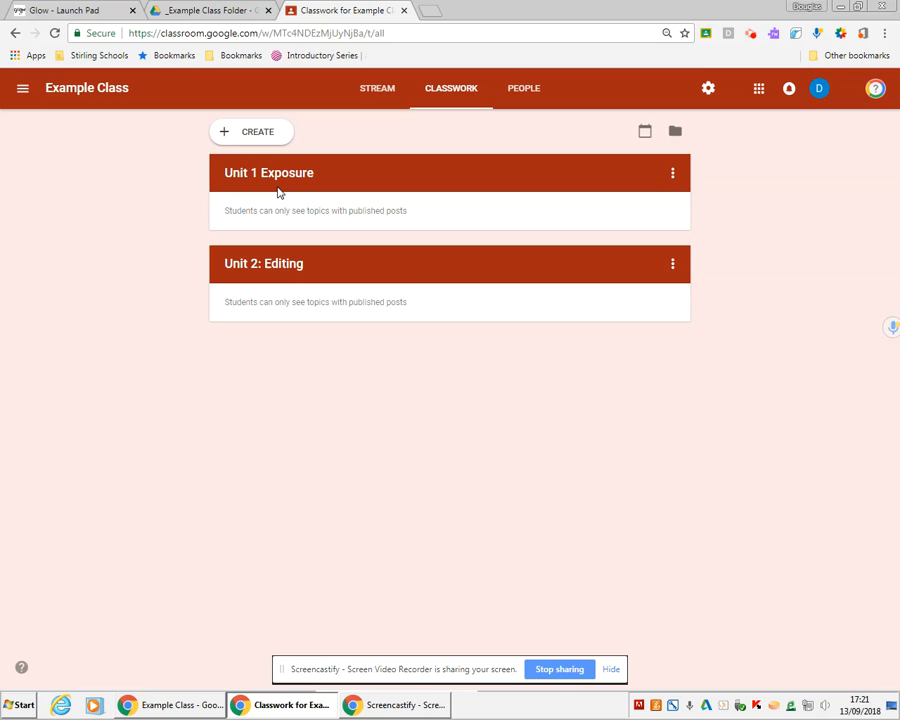
- Reuse the Lesson 1 - Features post from the Digital Literacy Template class and close it unassigned as a draft
click(250, 133)
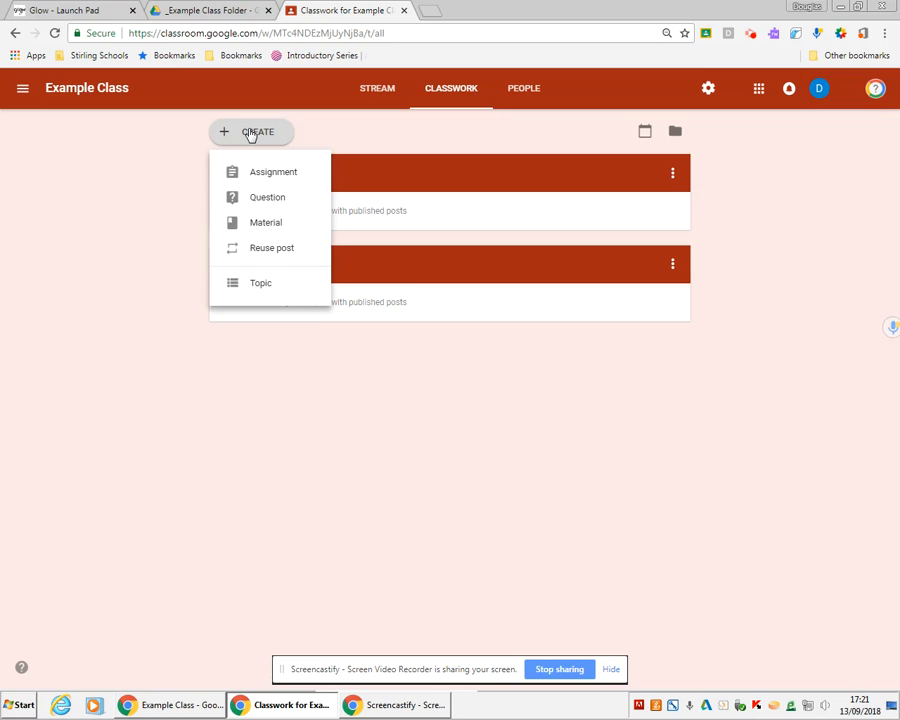
click(282, 249)
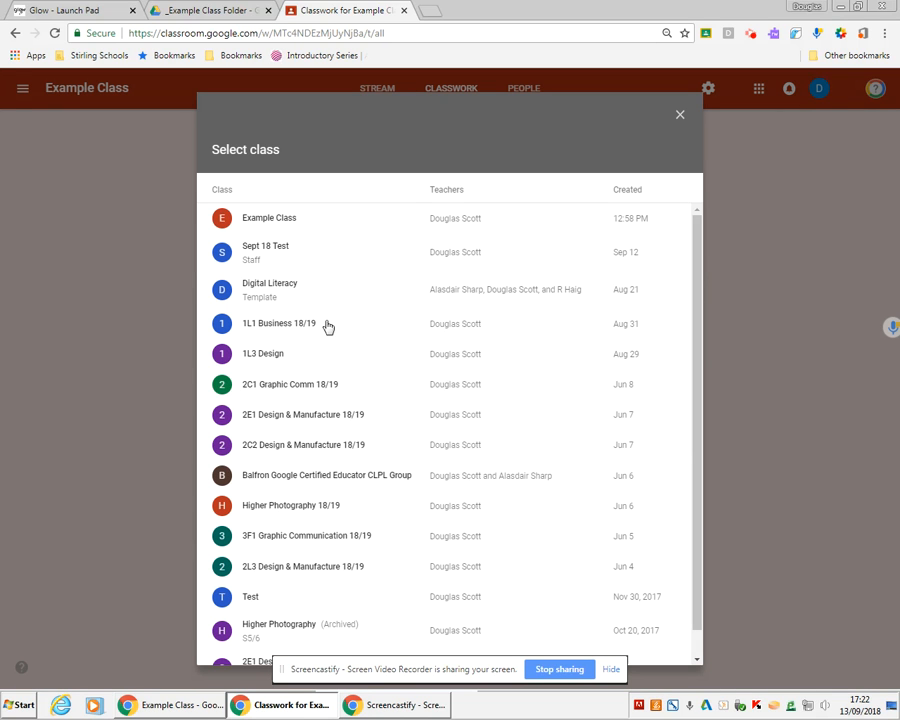
click(295, 291)
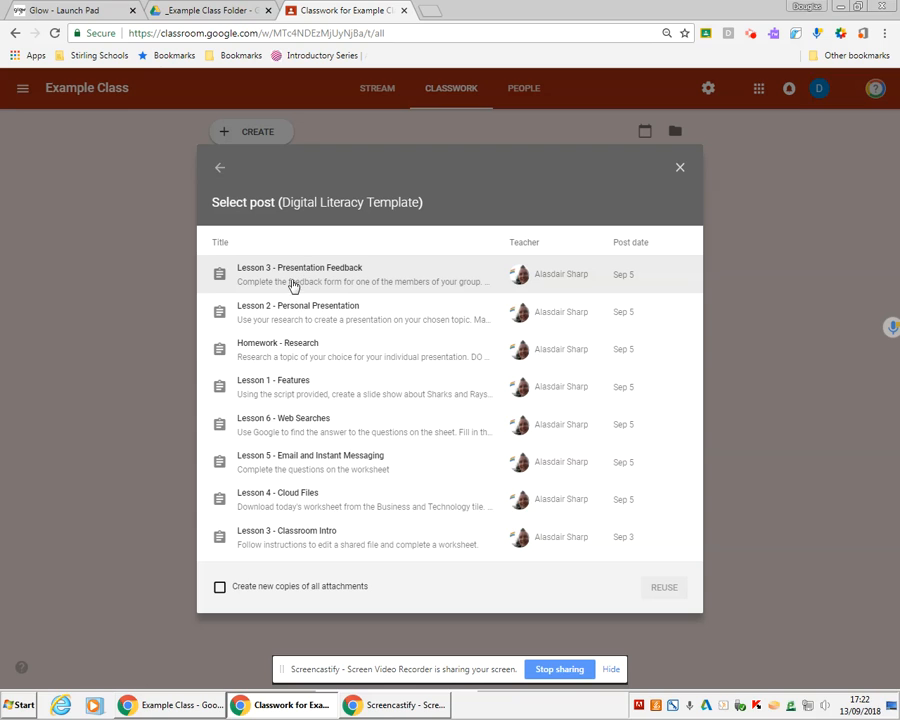
click(290, 392)
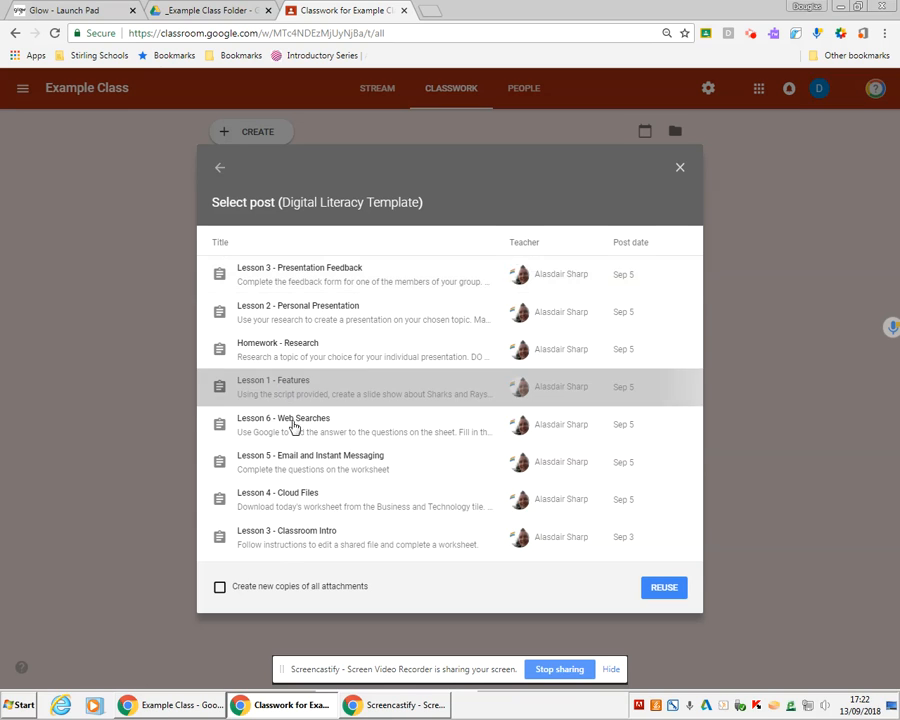
click(663, 587)
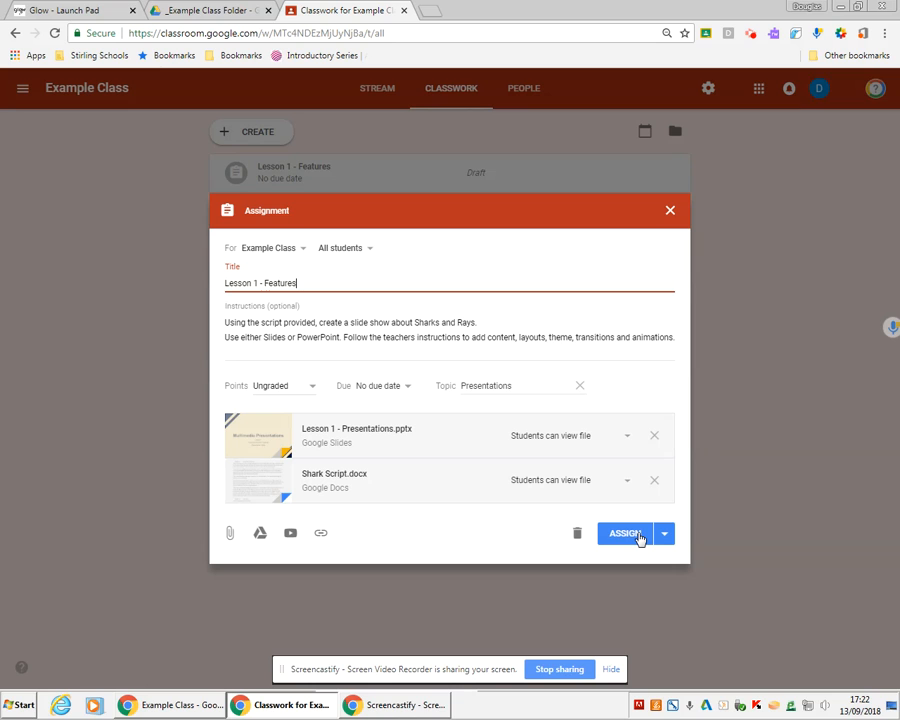
click(671, 212)
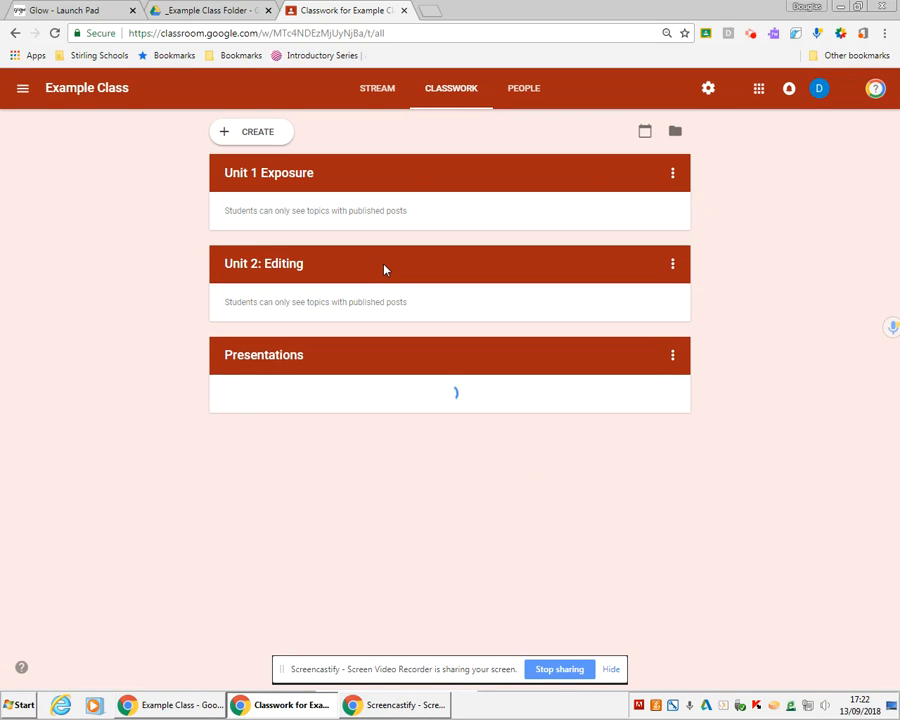
- Delete the Presentations topic and the leftover Lesson 1 - Features draft from the classwork
click(672, 356)
key(Return)
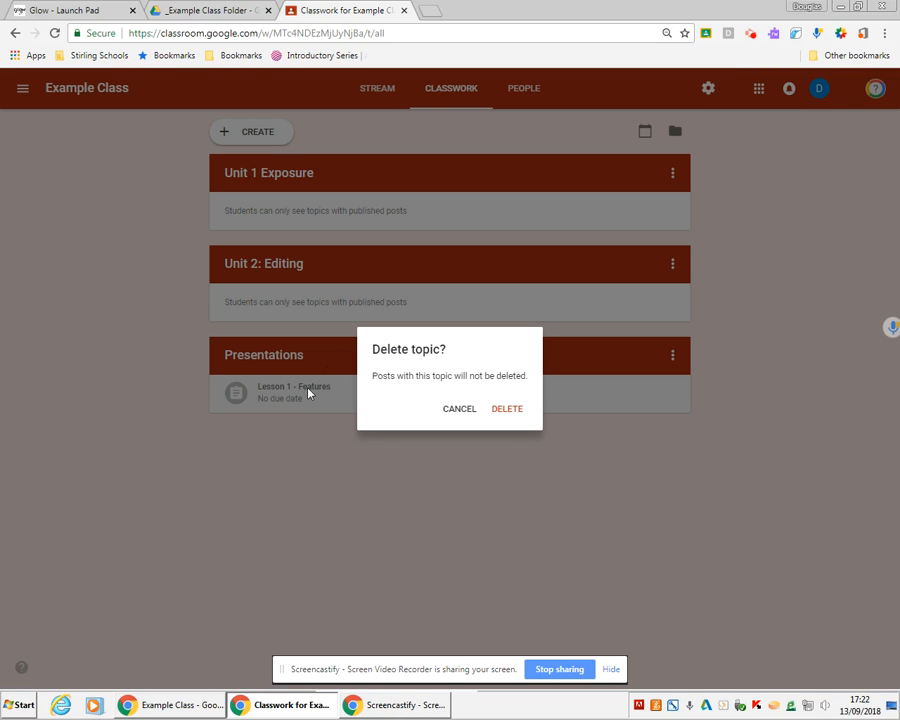
click(500, 410)
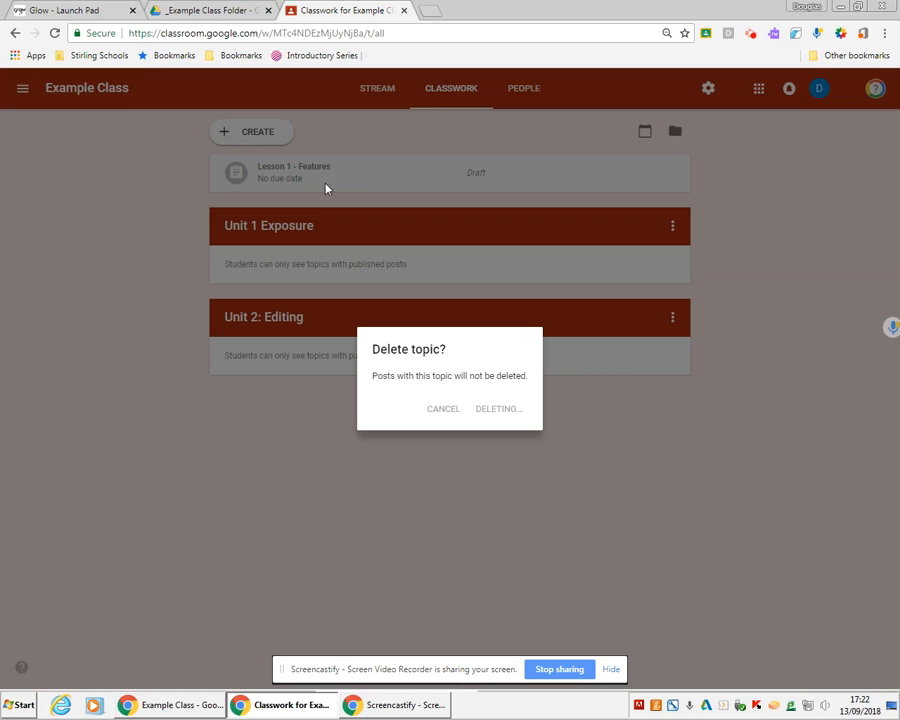
key(F5)
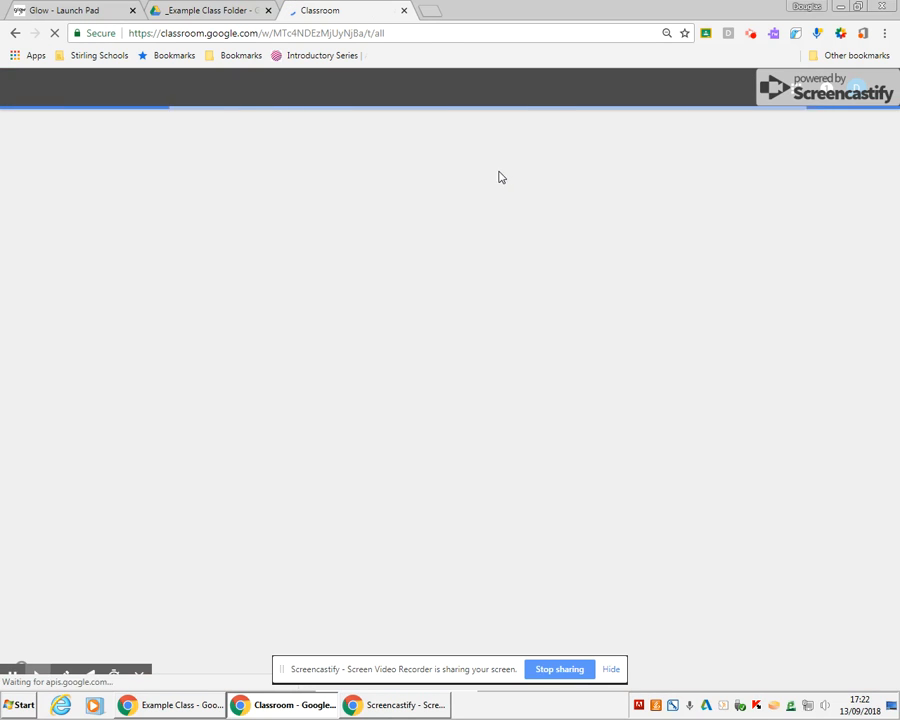
click(671, 173)
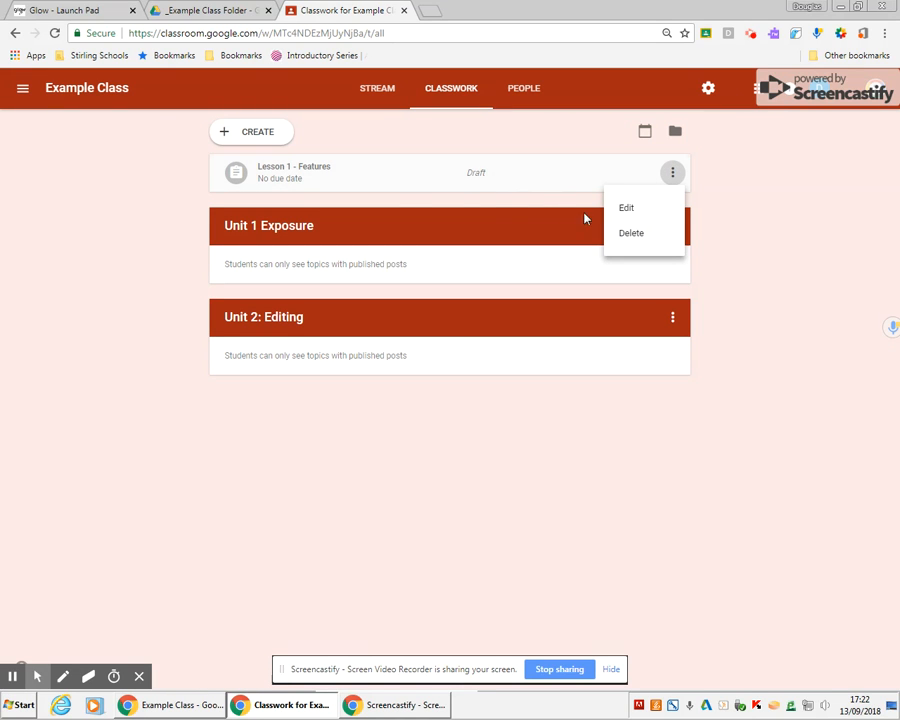
click(631, 237)
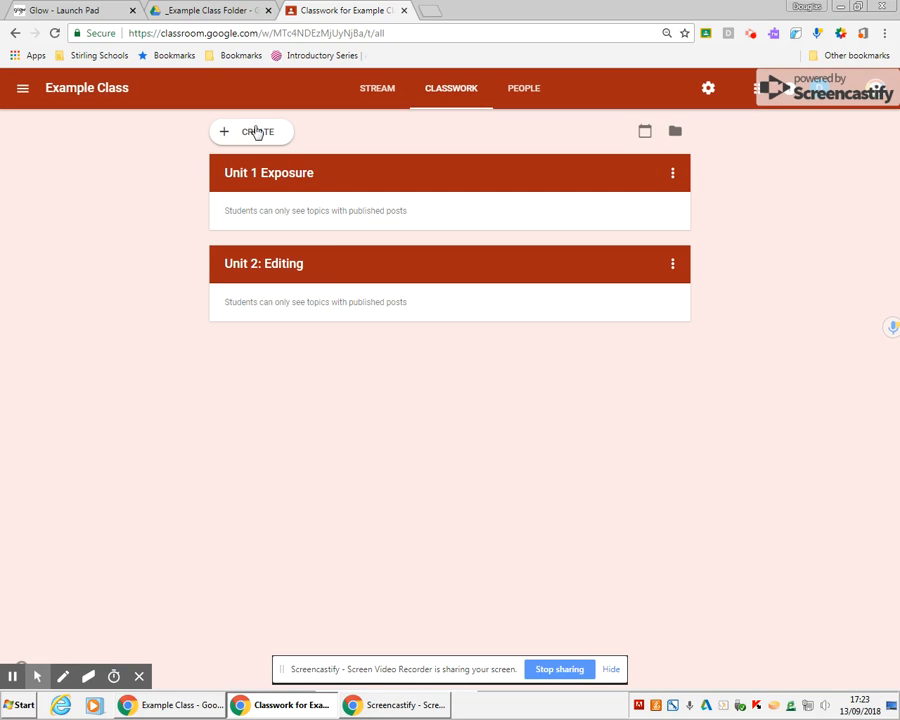
- Add a classwork topic named "Induction"
click(255, 134)
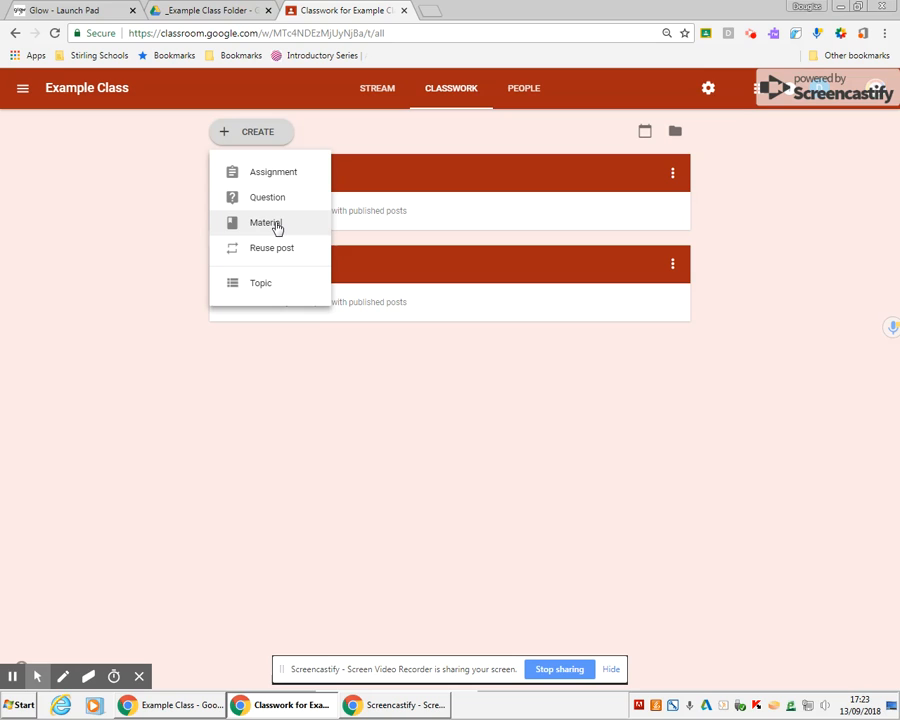
click(805, 337)
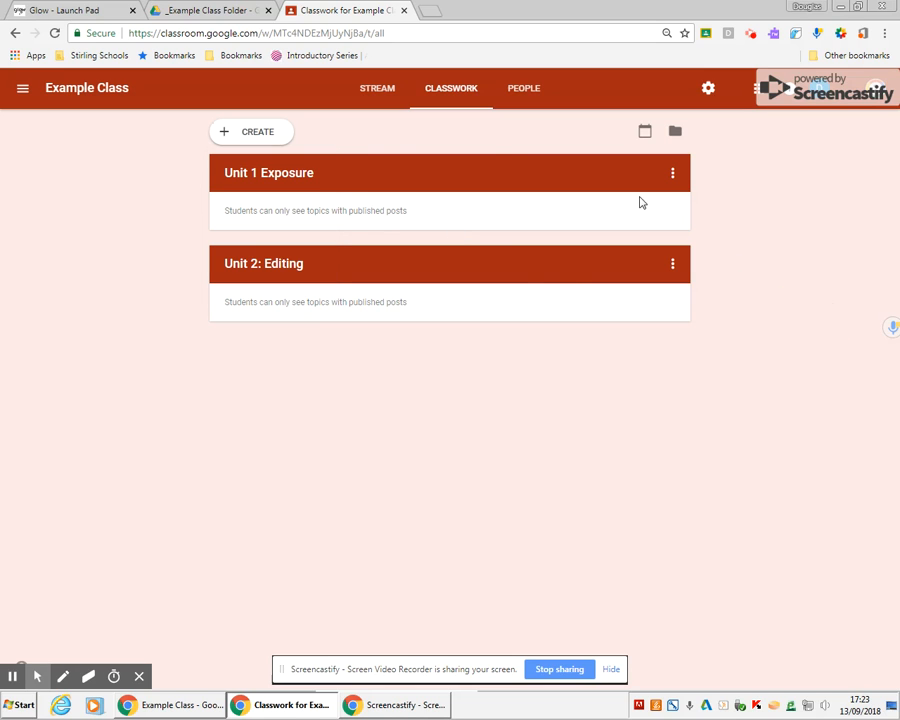
click(268, 139)
click(262, 282)
text(Induction)
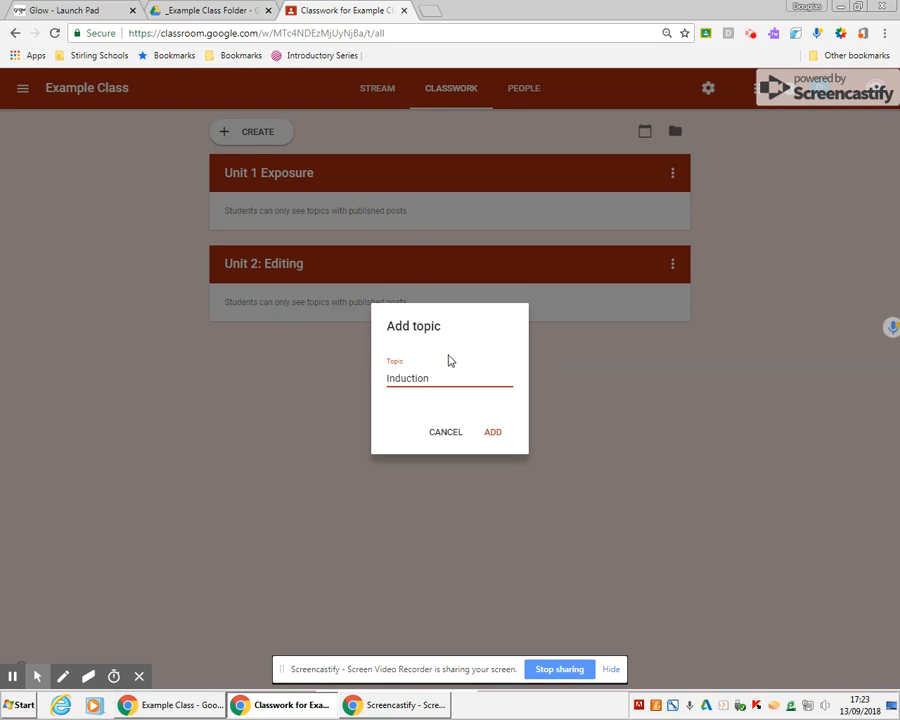
click(494, 432)
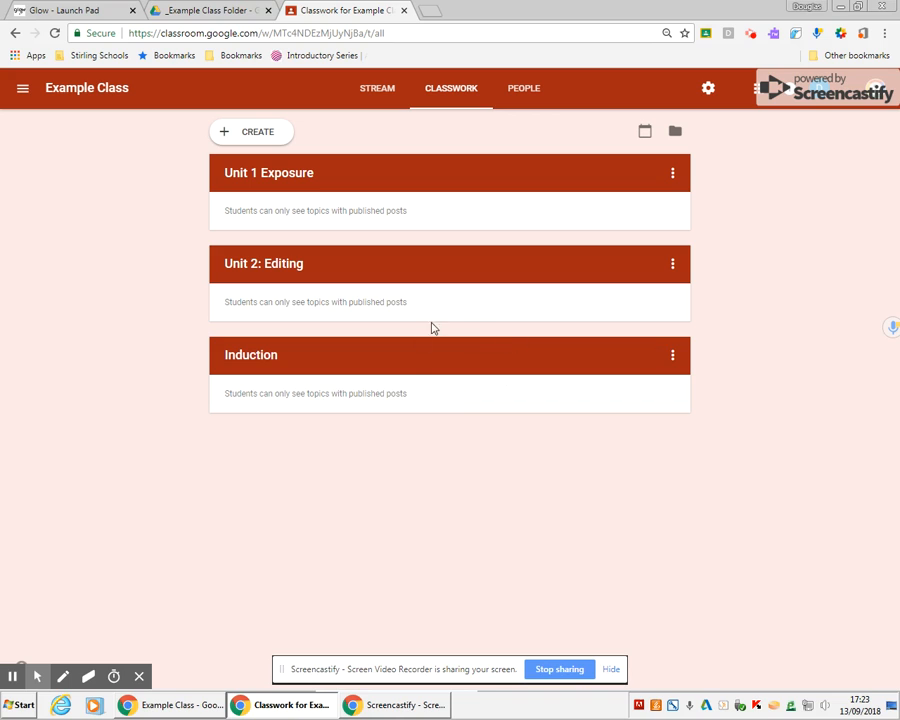
- Move the Induction topic up two places so it comes before Unit 1 Exposure
click(672, 355)
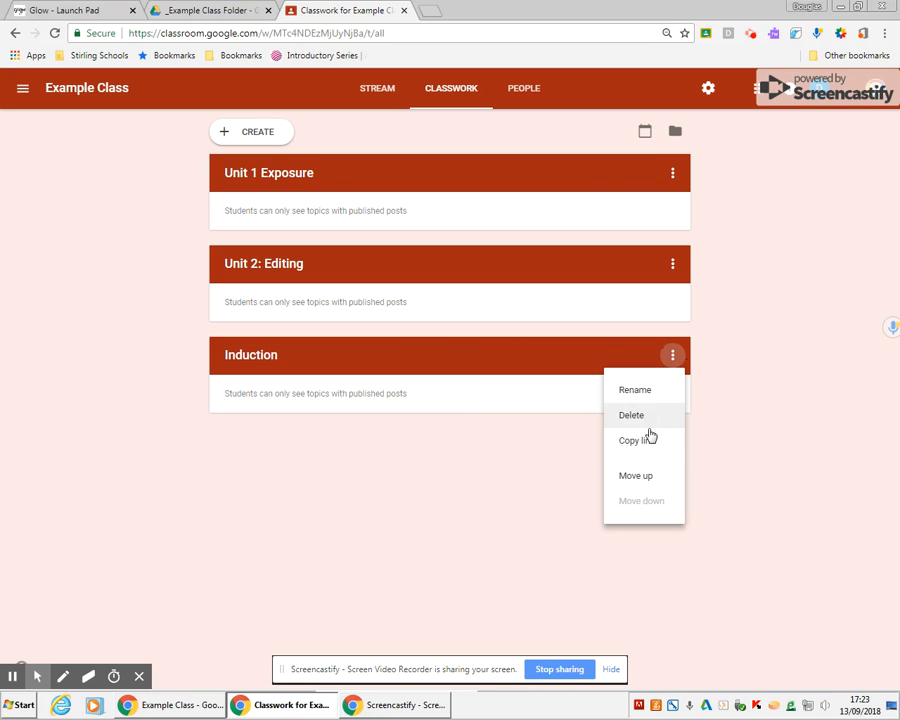
click(636, 476)
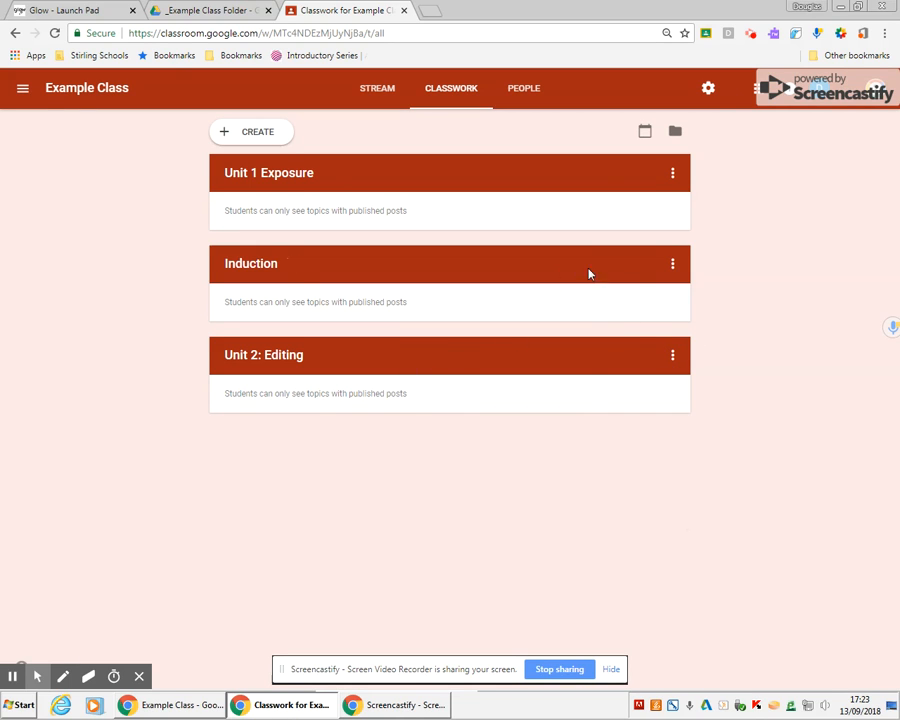
click(672, 265)
click(649, 386)
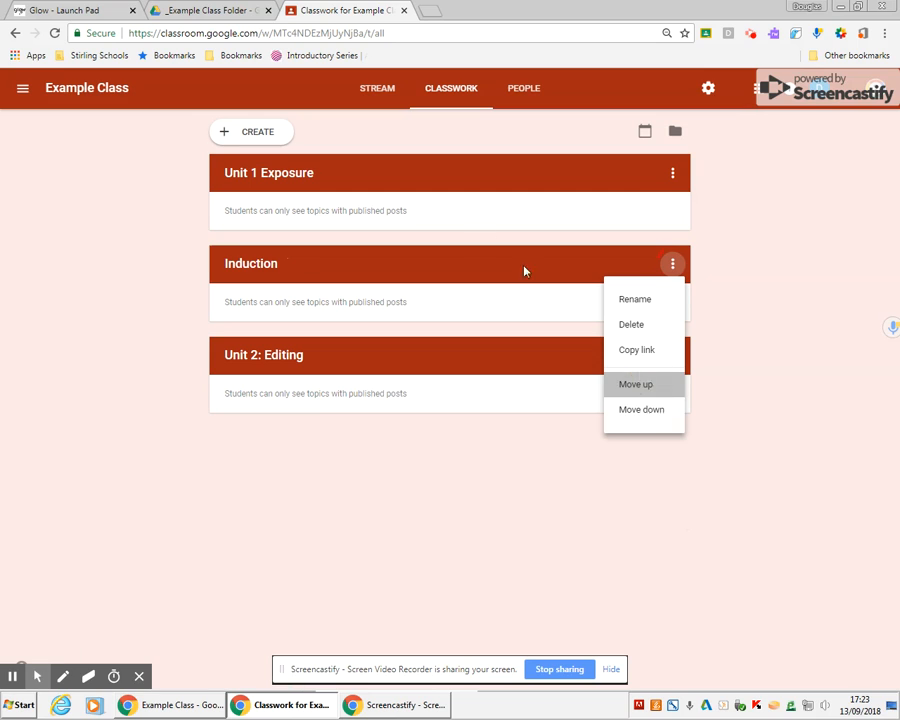
- Start a new course material post in the Example Class classwork
click(250, 134)
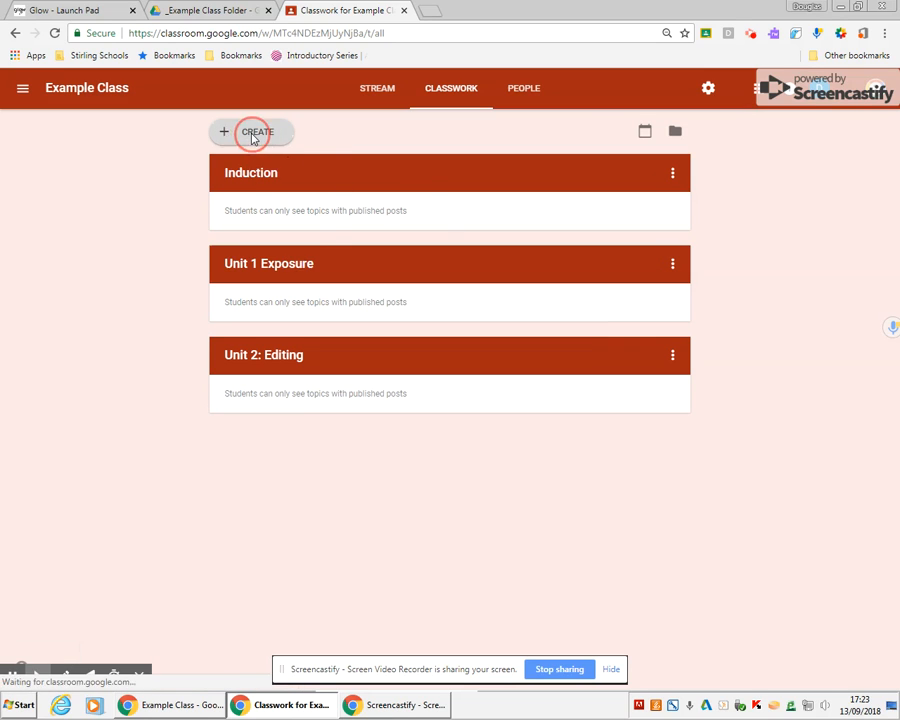
click(278, 227)
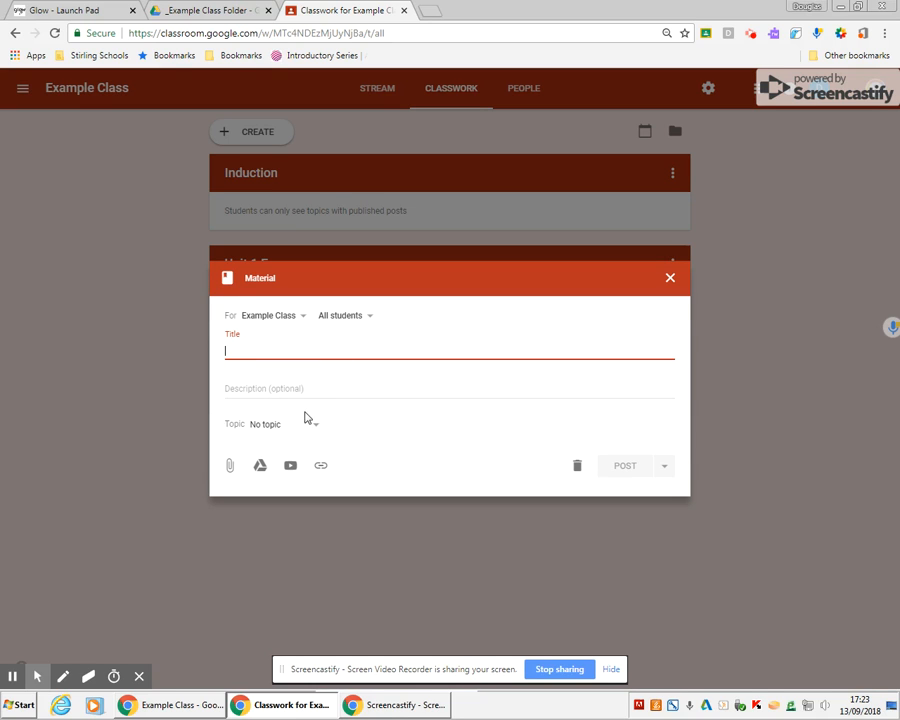
click(260, 466)
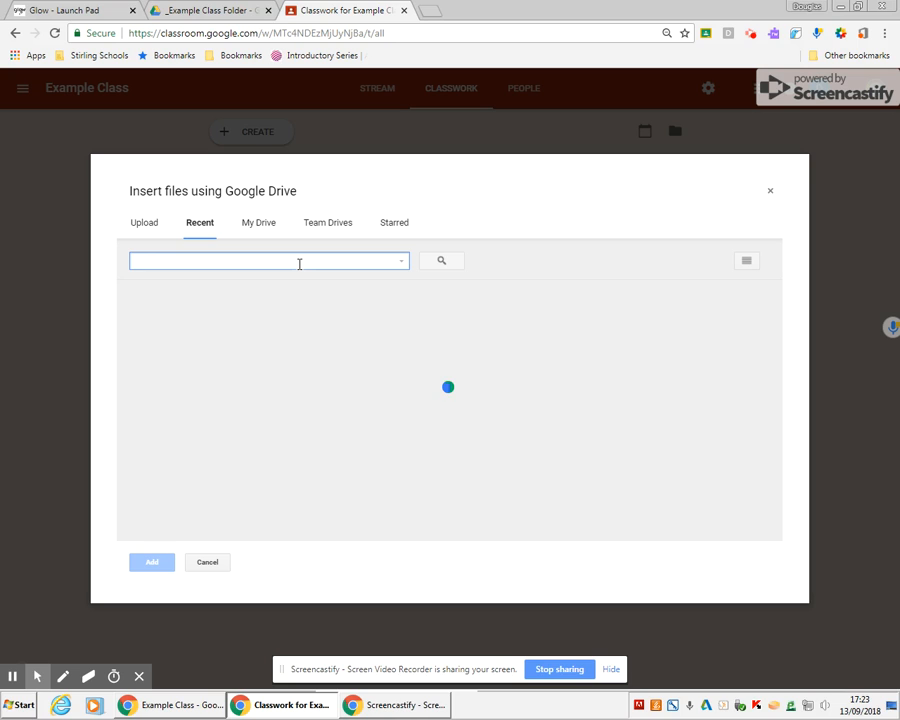
text(course s)
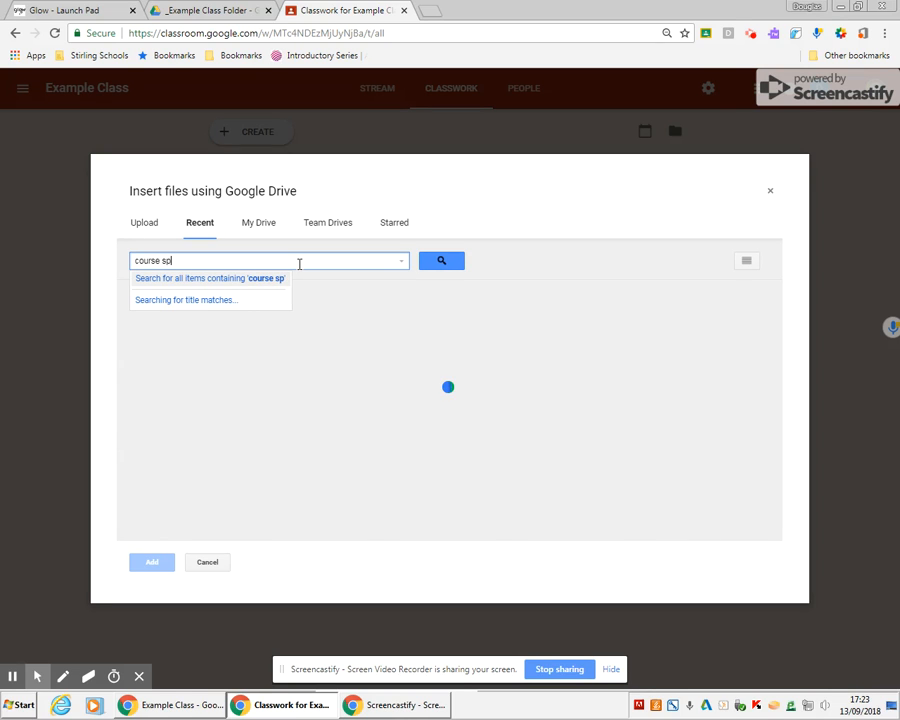
text(p)
click(184, 262)
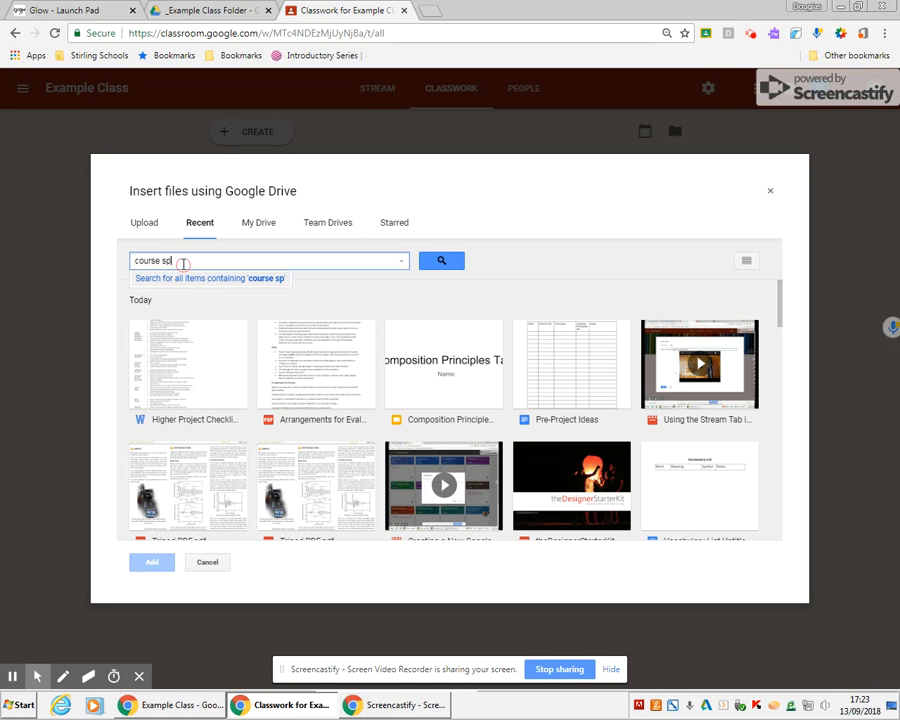
text(ecif)
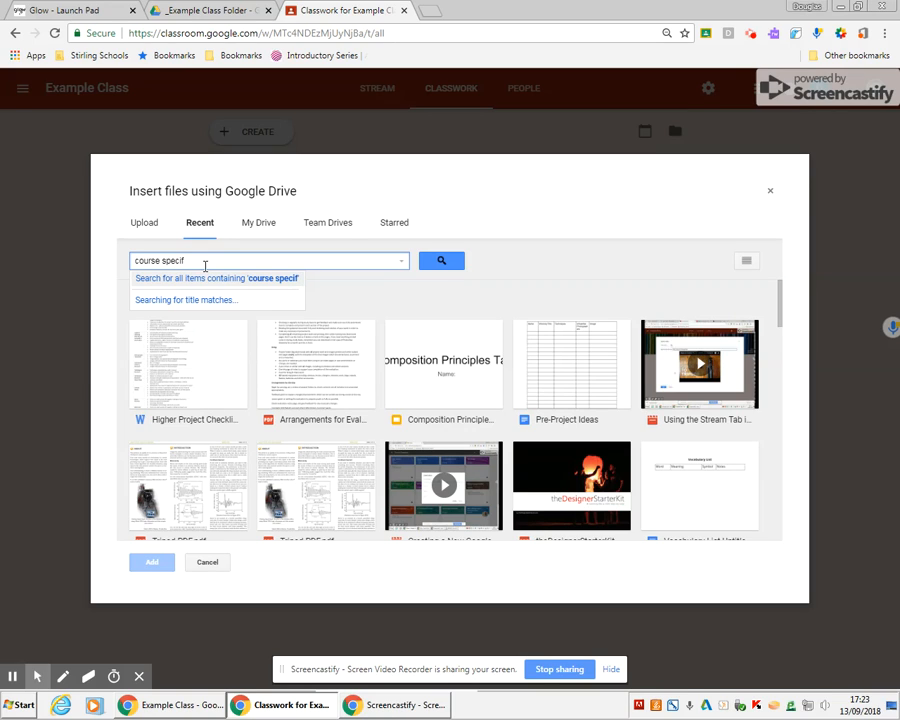
key(BackSpace)
key(BackSpace)
key(BackSpace)
key(BackSpace)
key(BackSpace)
key(BackSpace)
key(BackSpace)
key(BackSpace)
key(BackSpace)
key(BackSpace)
key(BackSpace)
key(BackSpace)
key(BackSpace)
- Search the web in a new tab for "higher photography course specification" and open SQA's Higher Photography course specification PDF
click(428, 11)
text(highe)
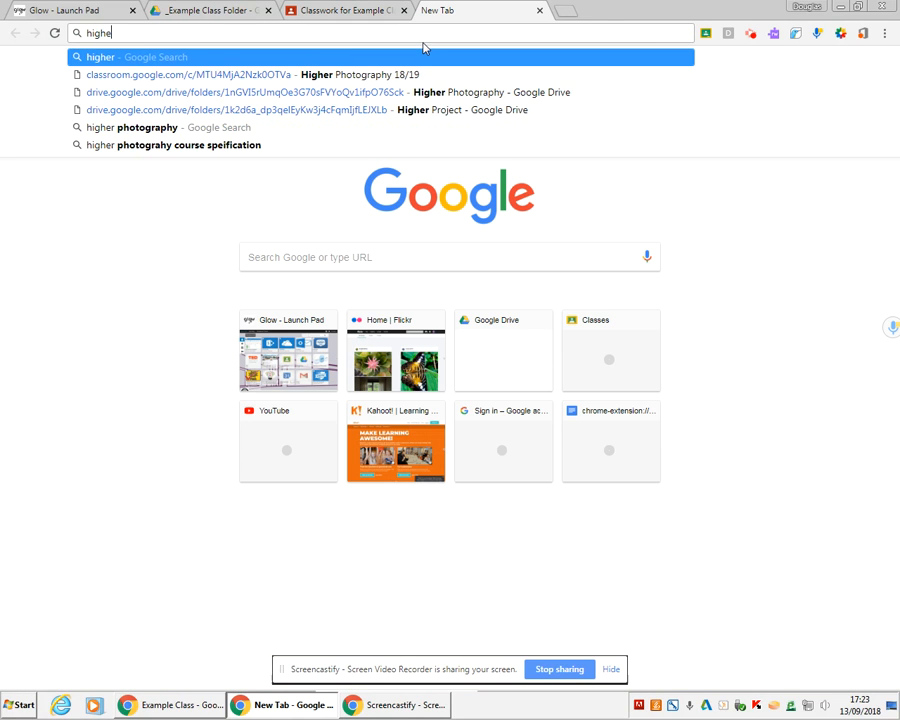
text(r photography)
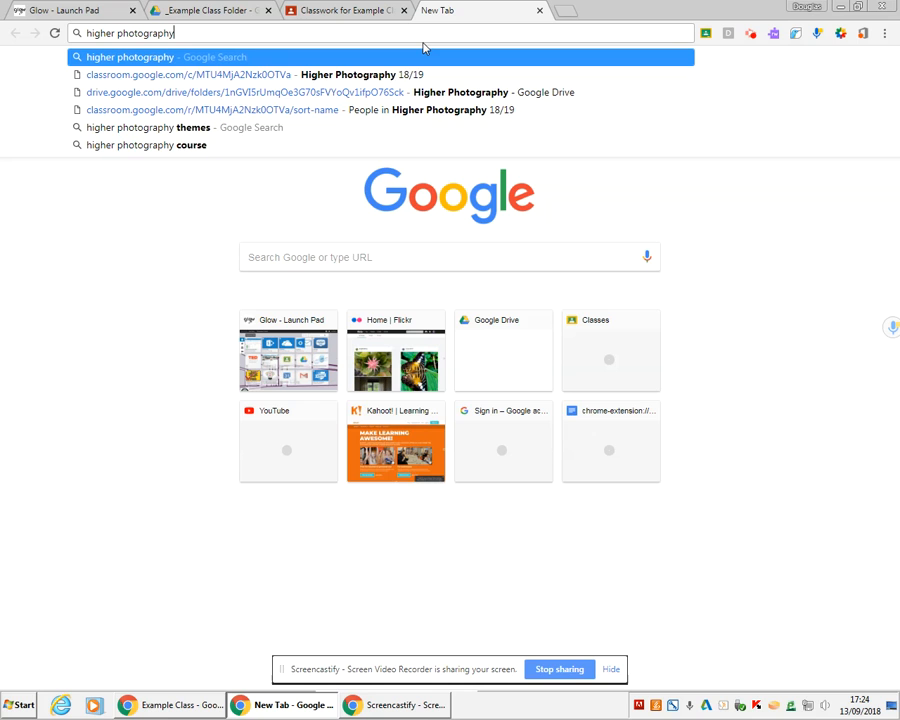
text( course specification)
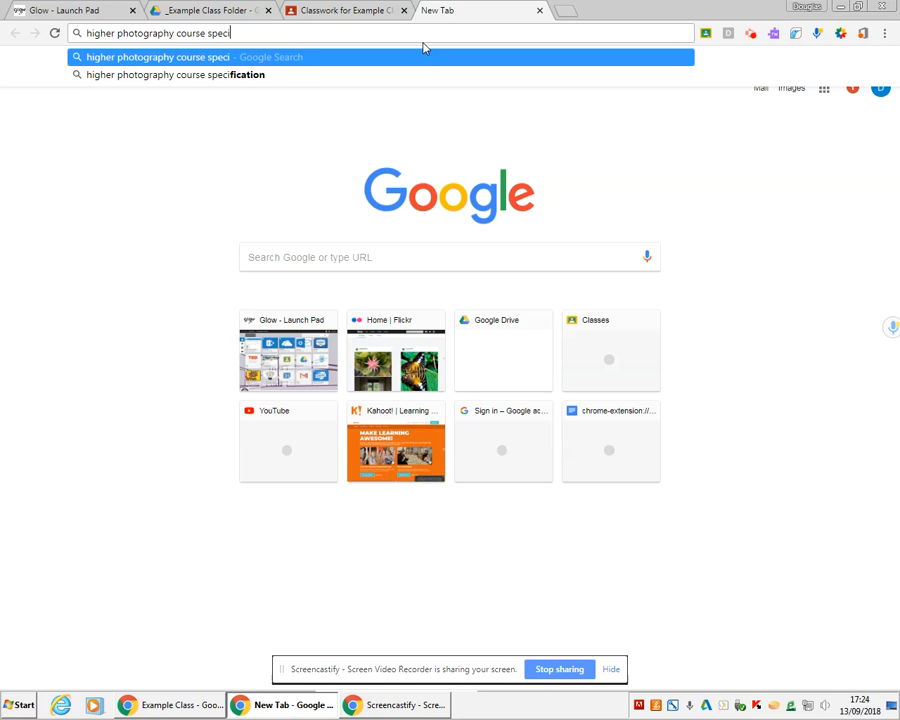
key(Return)
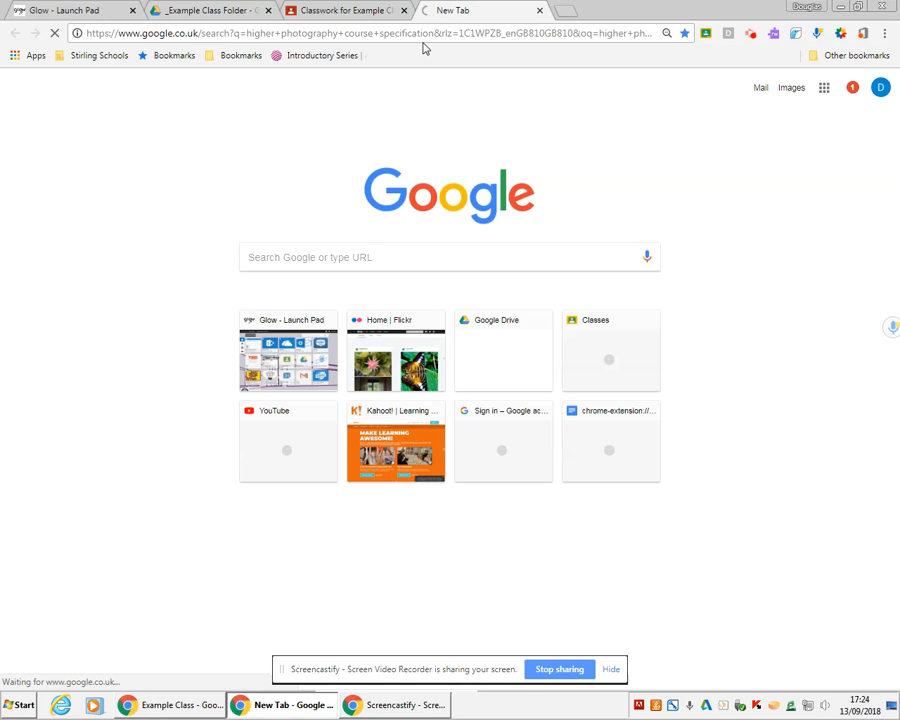
click(287, 306)
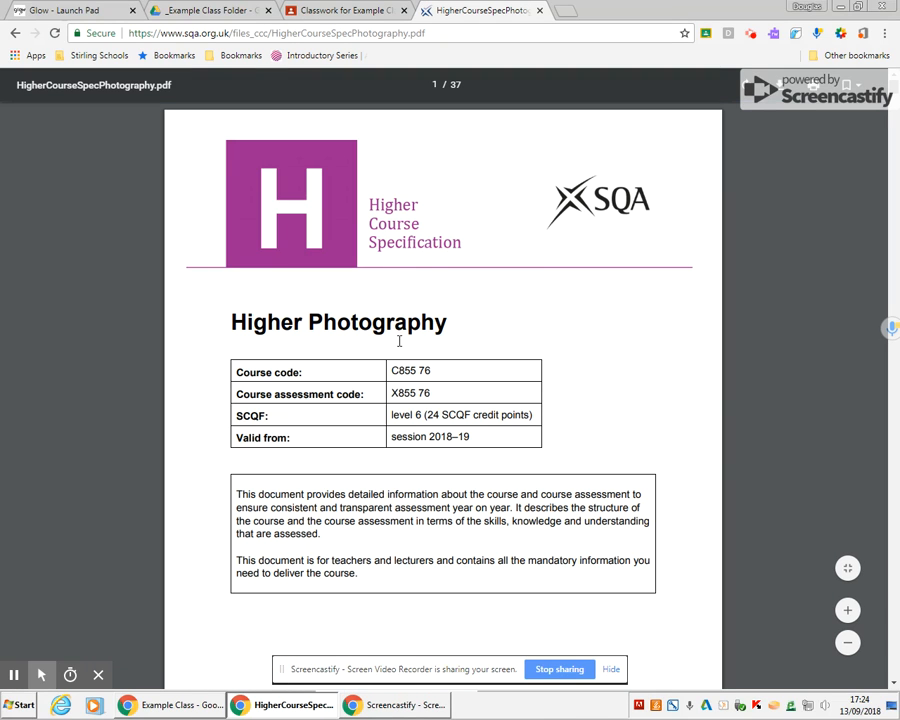
- Copy the PDF's web address and attach it as a link to the material post, closing the Drive file picker
click(215, 34)
right_click(215, 34)
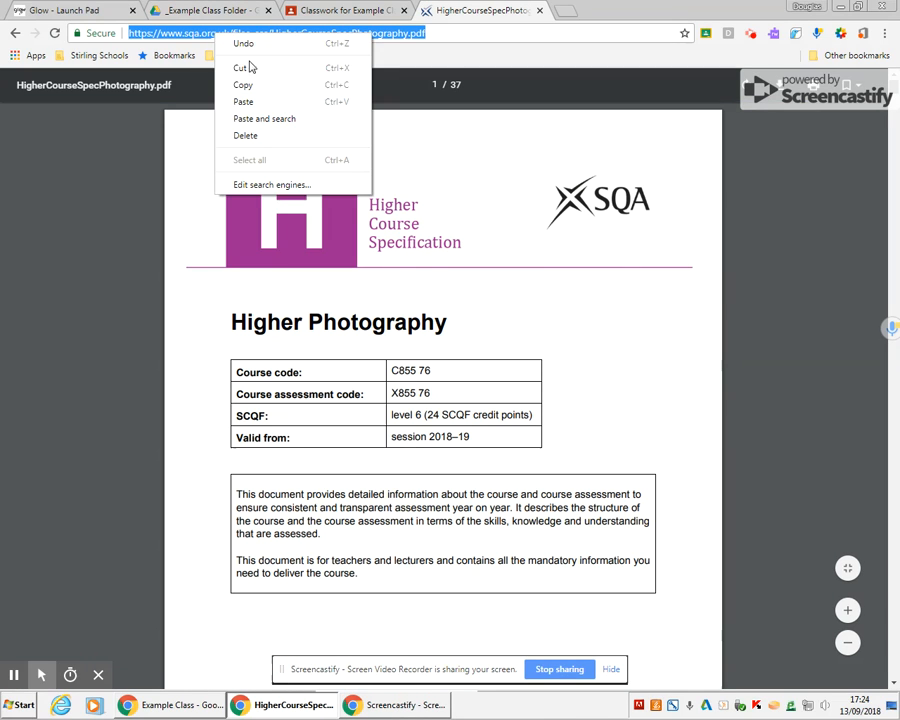
click(243, 85)
click(340, 10)
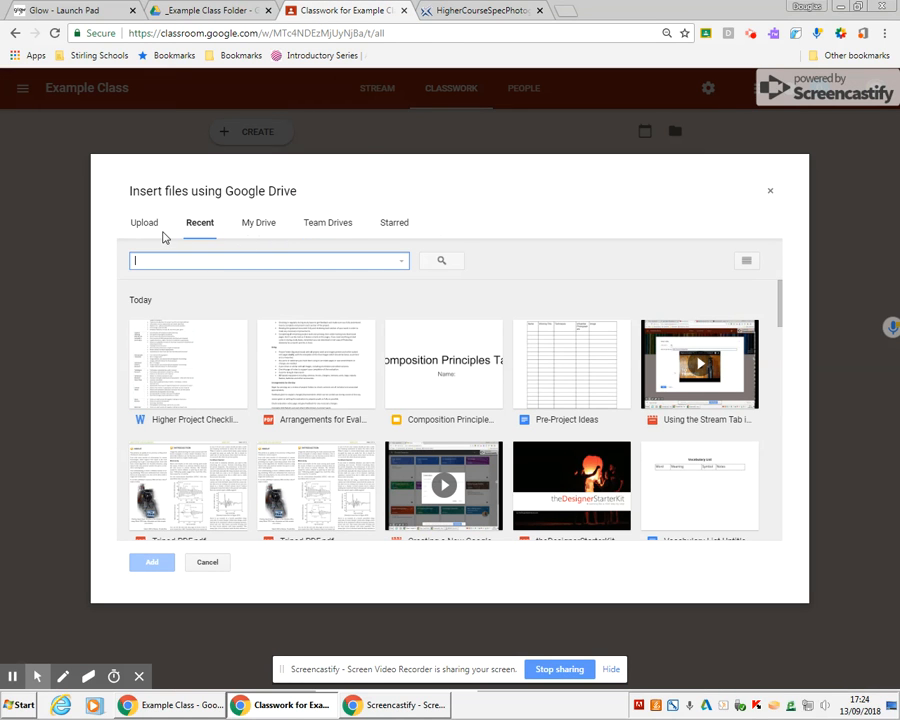
click(770, 191)
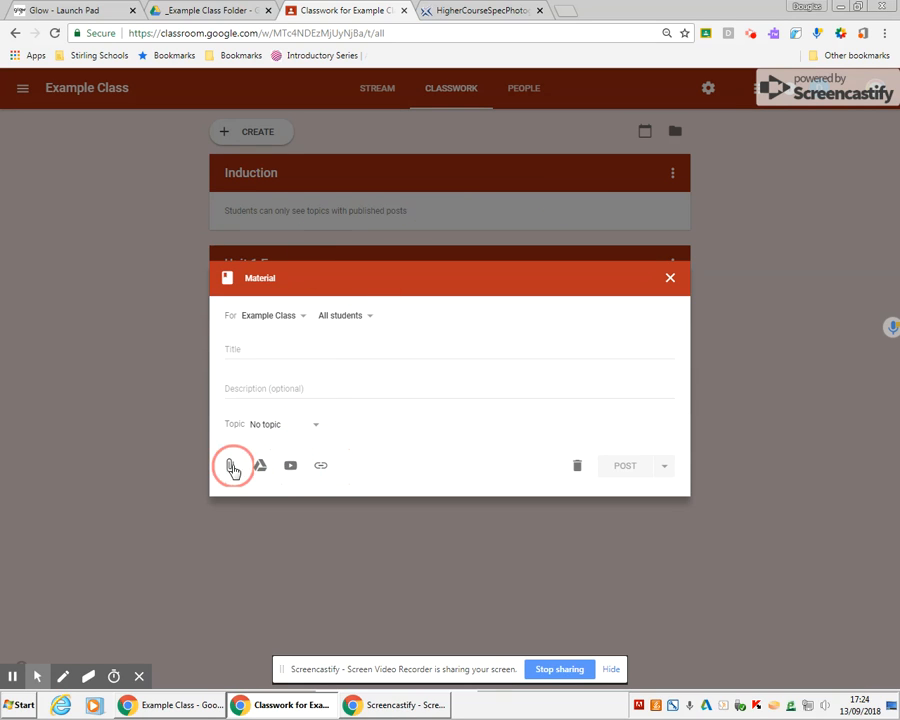
click(321, 468)
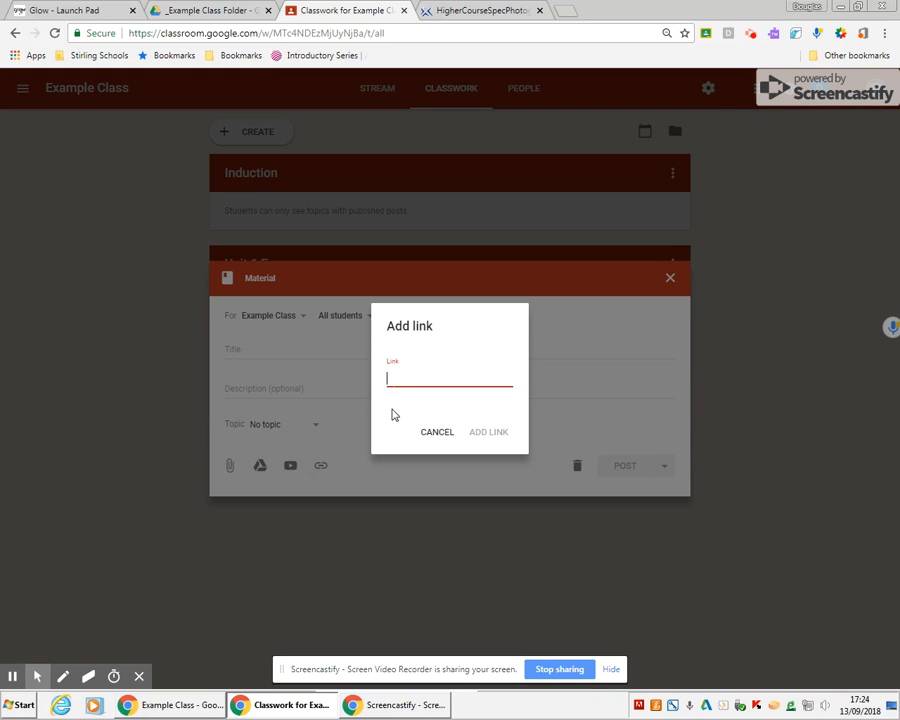
key(ctrl+v)
click(490, 431)
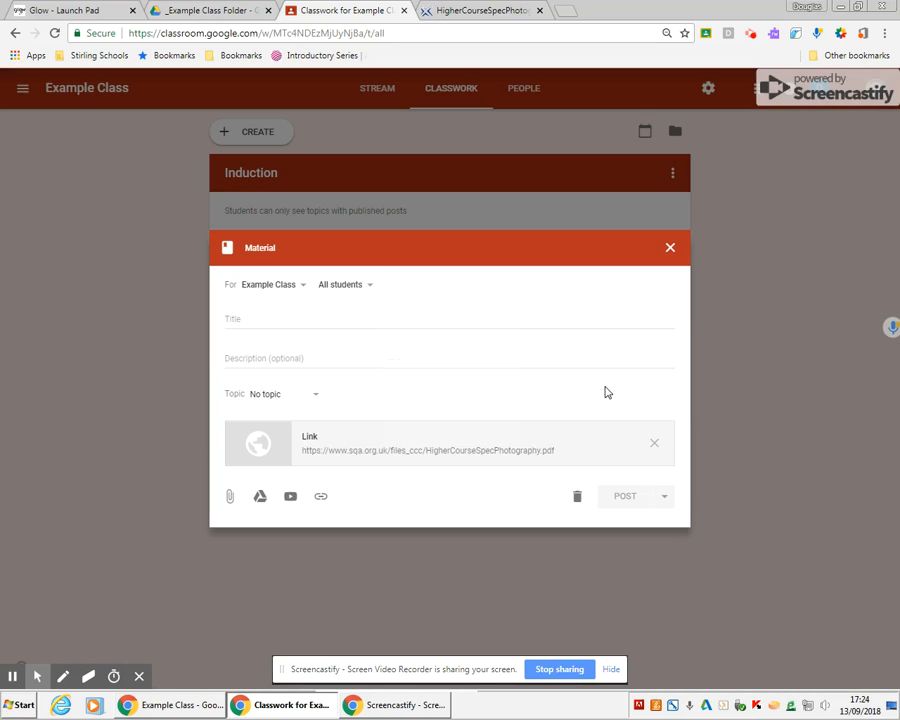
- Title the material "Higher Course Spec" and enter "Please Read" as its description
click(267, 322)
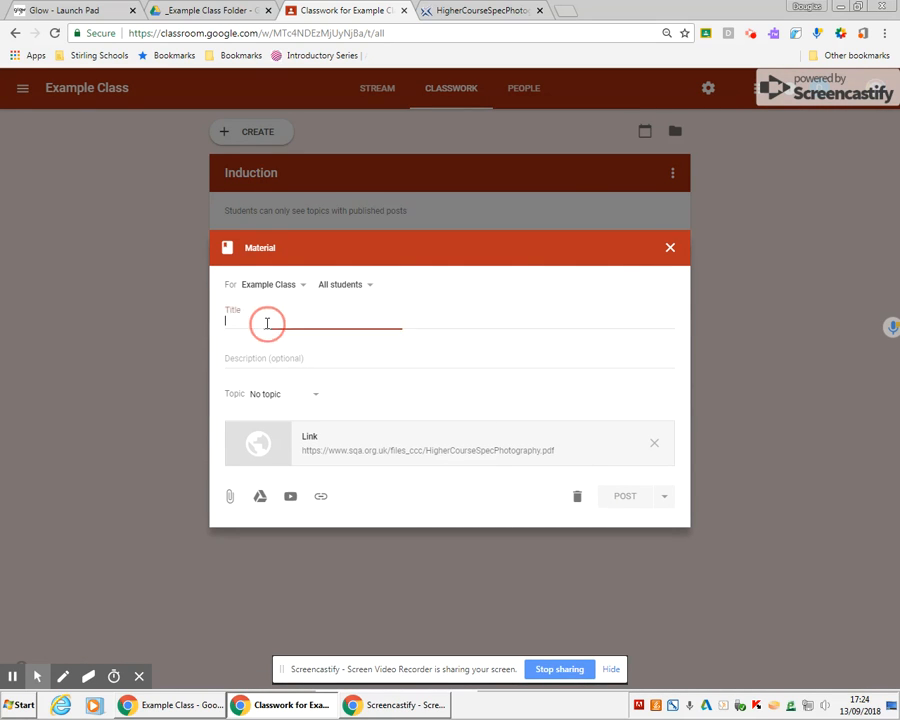
text(Hi)
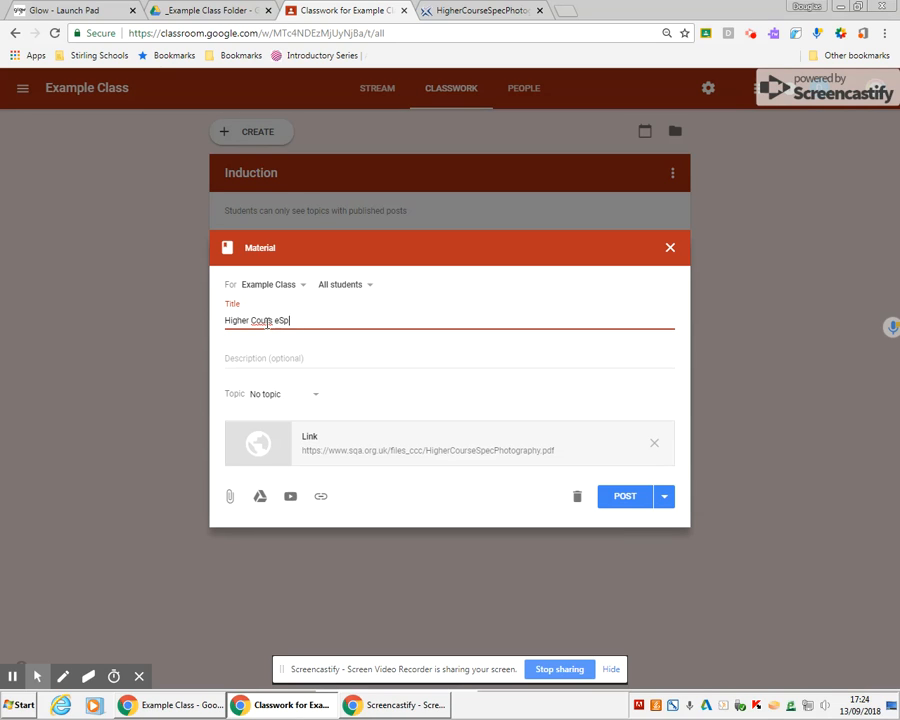
text(gher Course Sp)
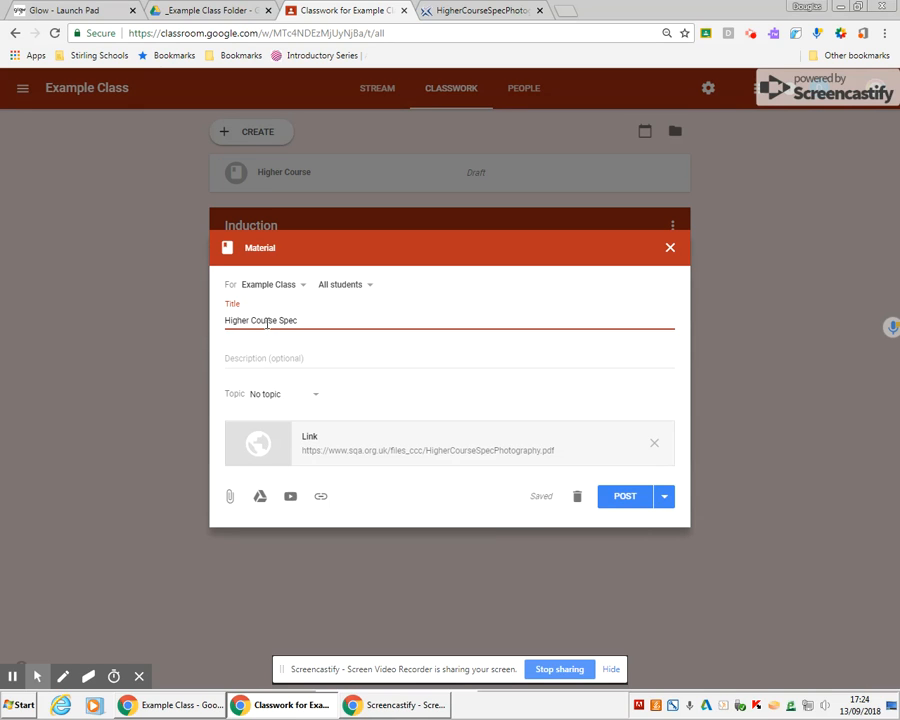
click(283, 355)
text(Please Read)
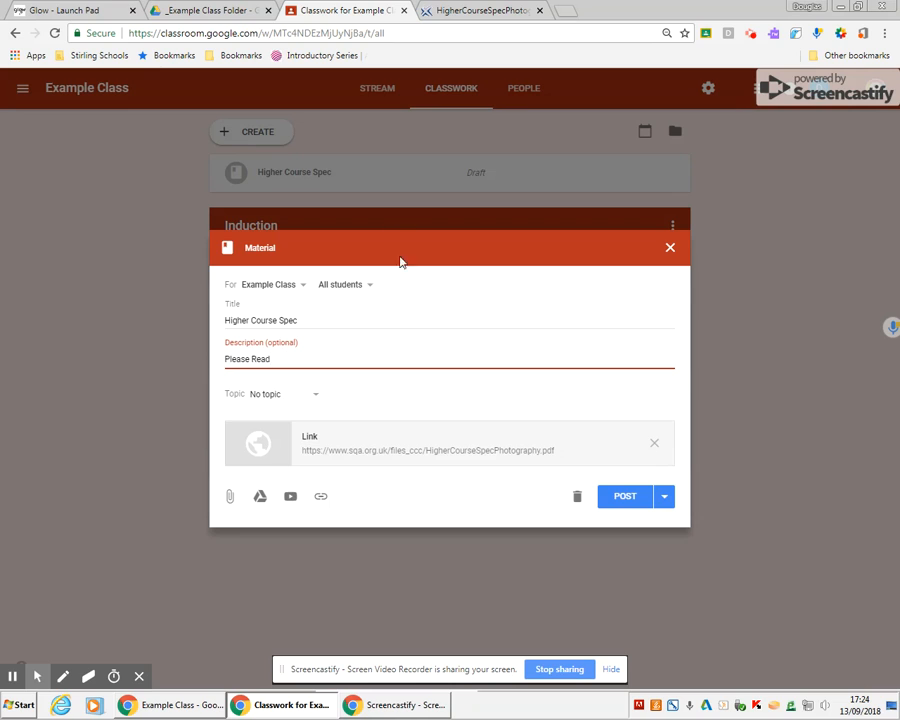
- Assign the Higher Course Spec material to the Induction topic and post it
click(296, 398)
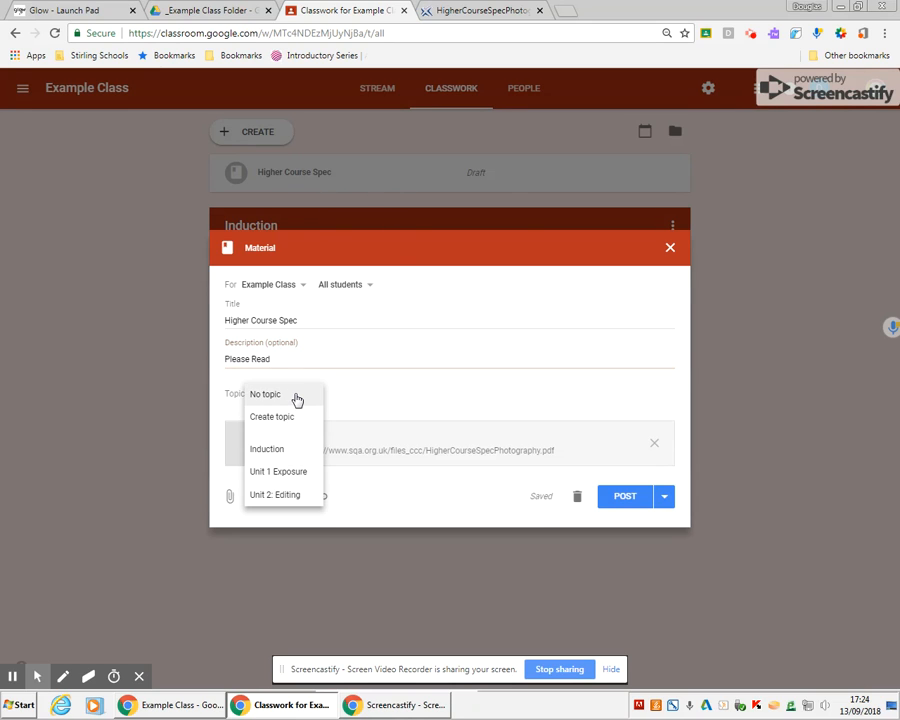
click(292, 453)
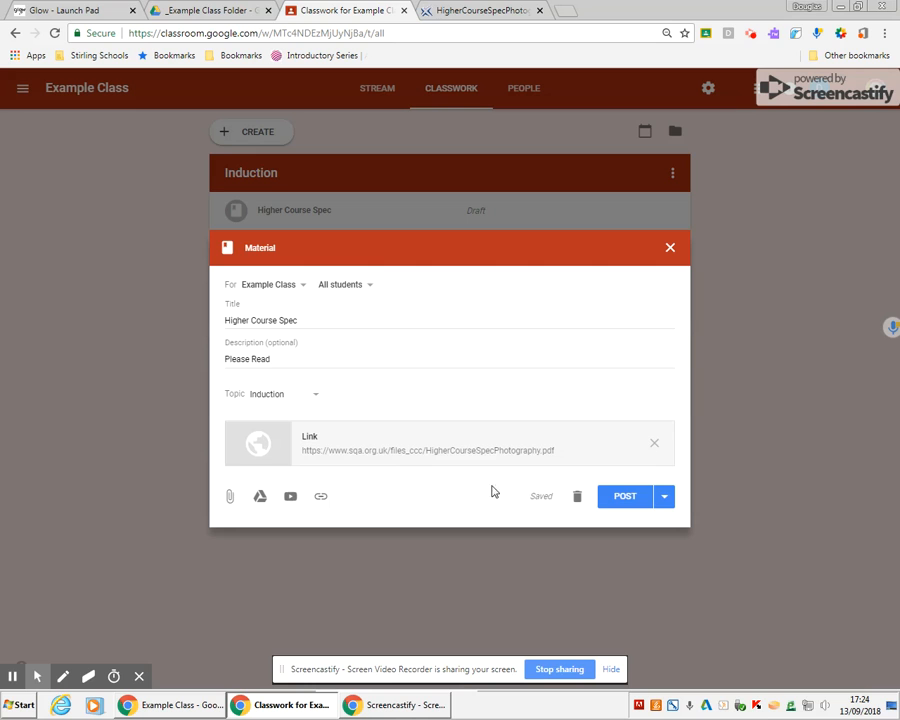
click(634, 500)
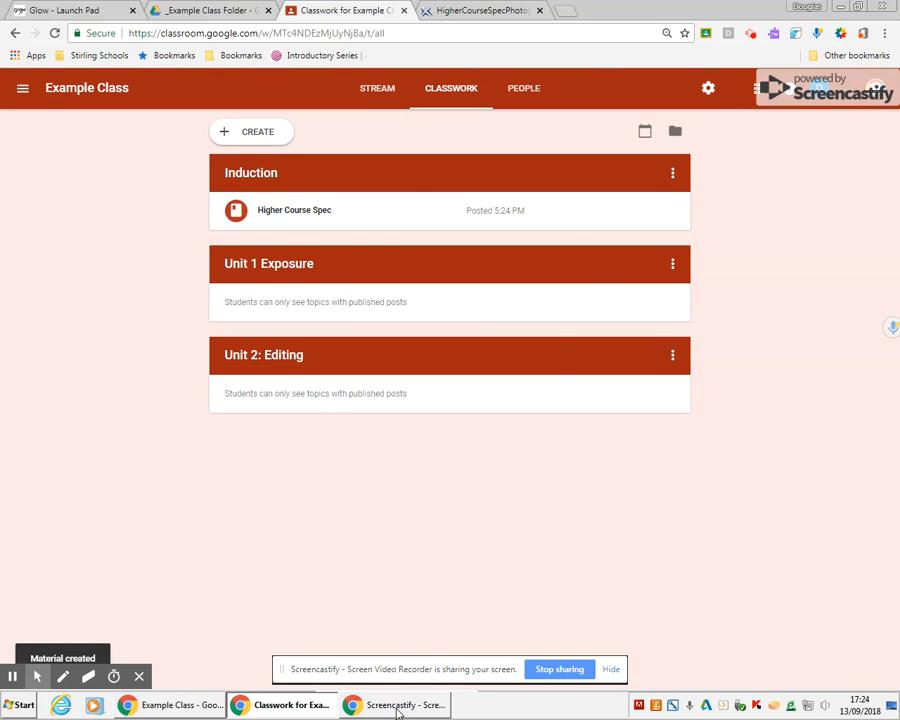
- Switch to the student's Example Class window, refresh the stream and view the classwork
click(182, 706)
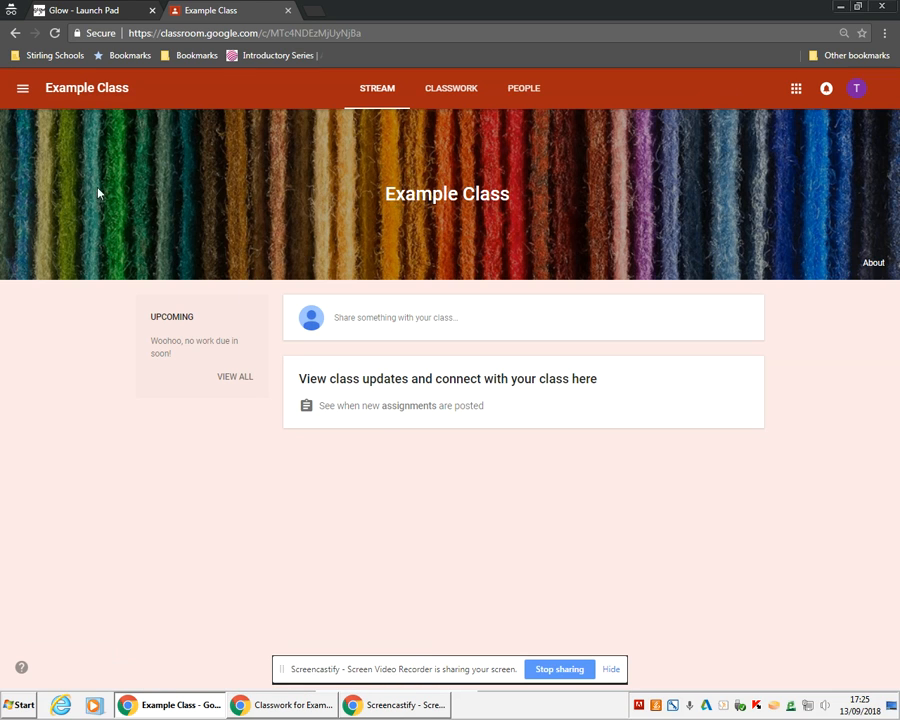
click(55, 33)
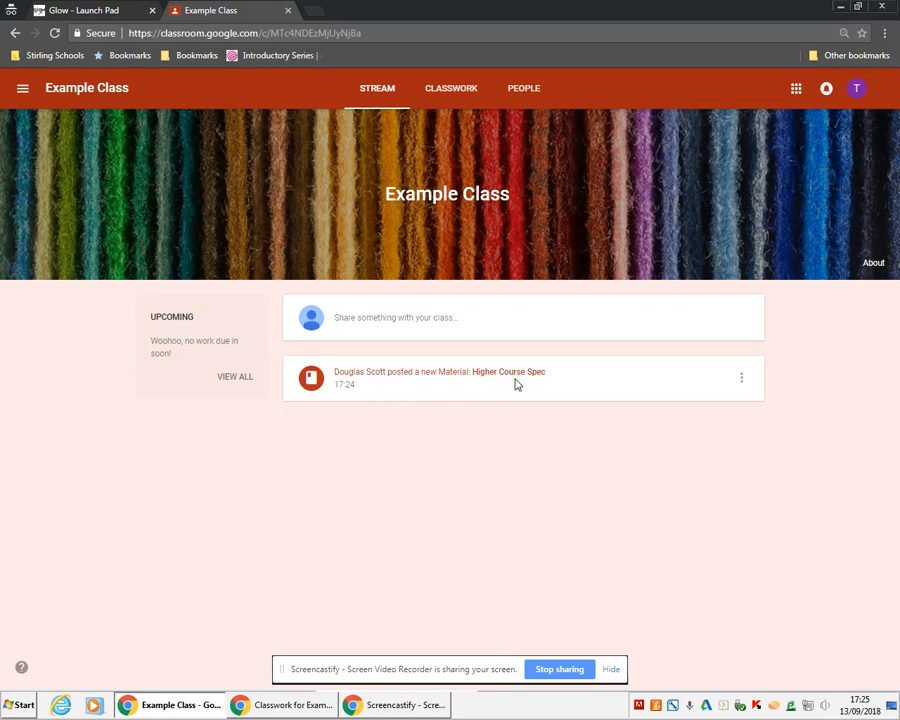
click(452, 88)
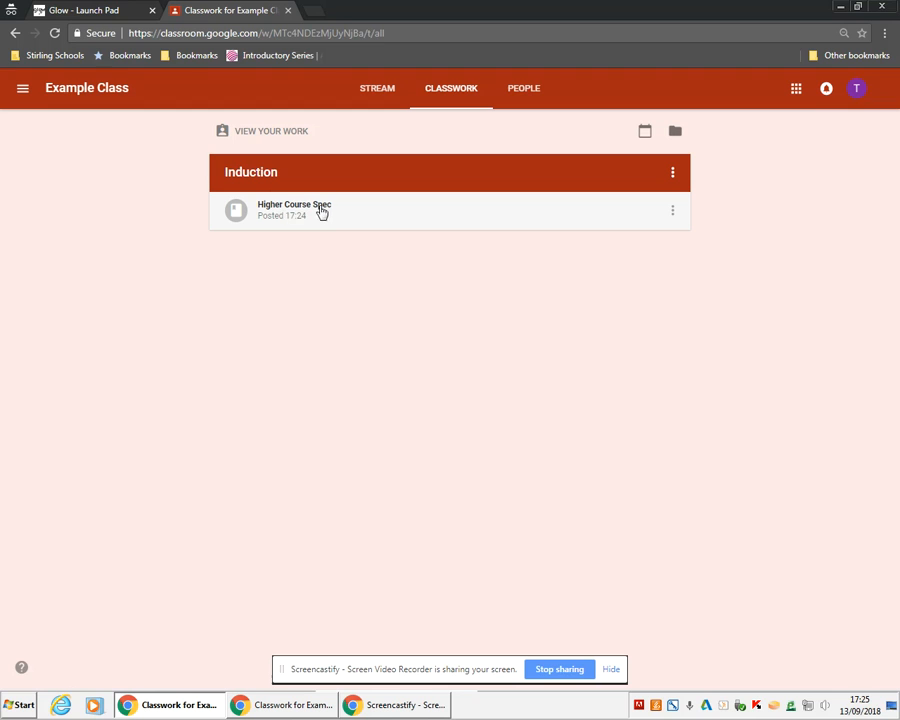
- Expand the Higher Course Spec material as the student, look through its linked PDF, close it and return to the stream
click(299, 212)
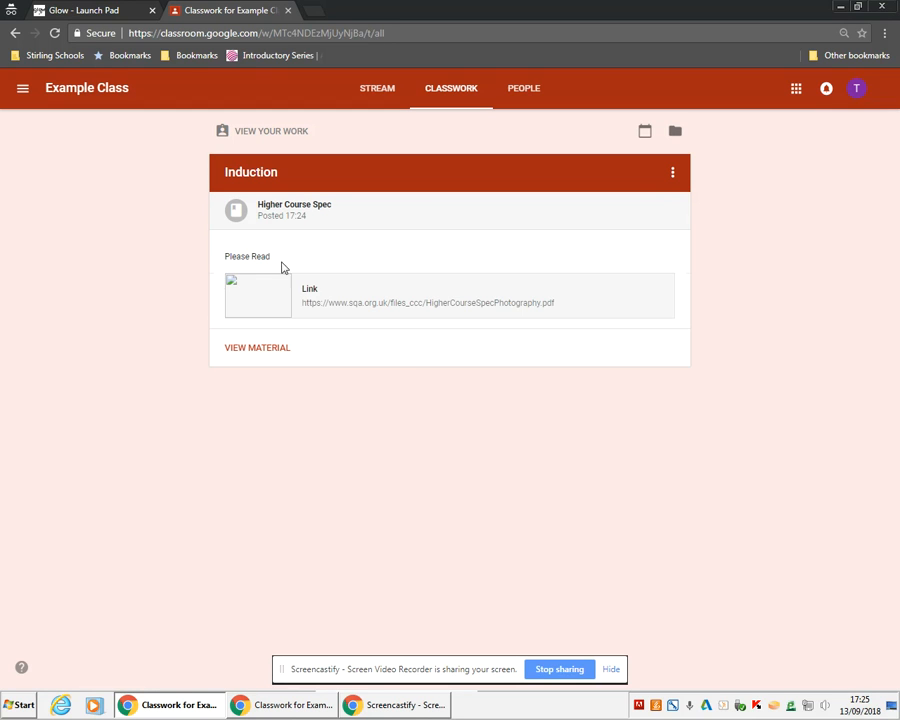
click(398, 307)
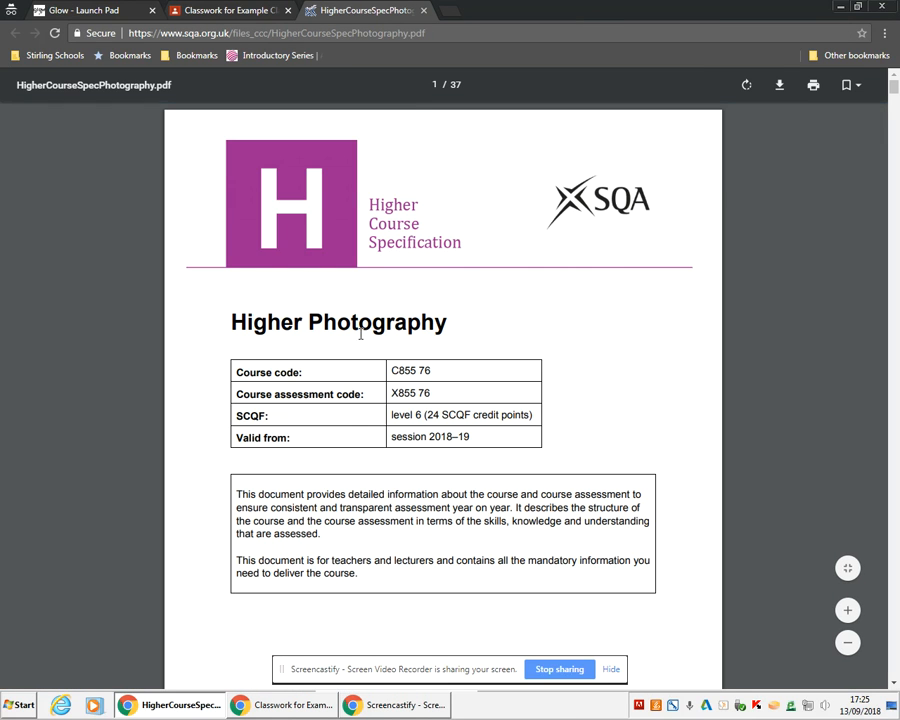
scroll(354, 428, down, 10)
scroll(354, 431, up, 3)
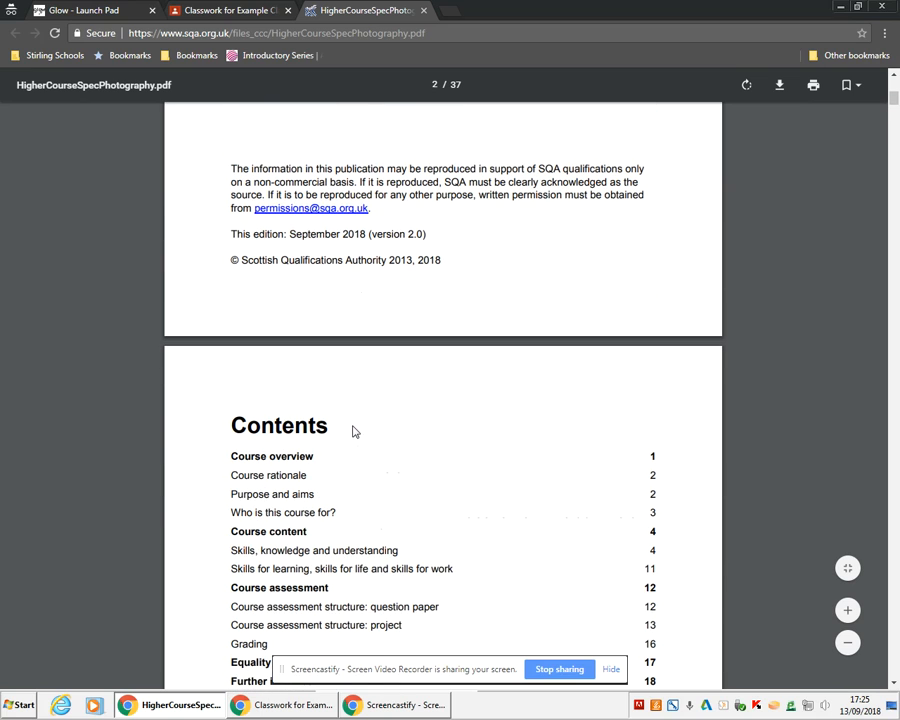
click(423, 10)
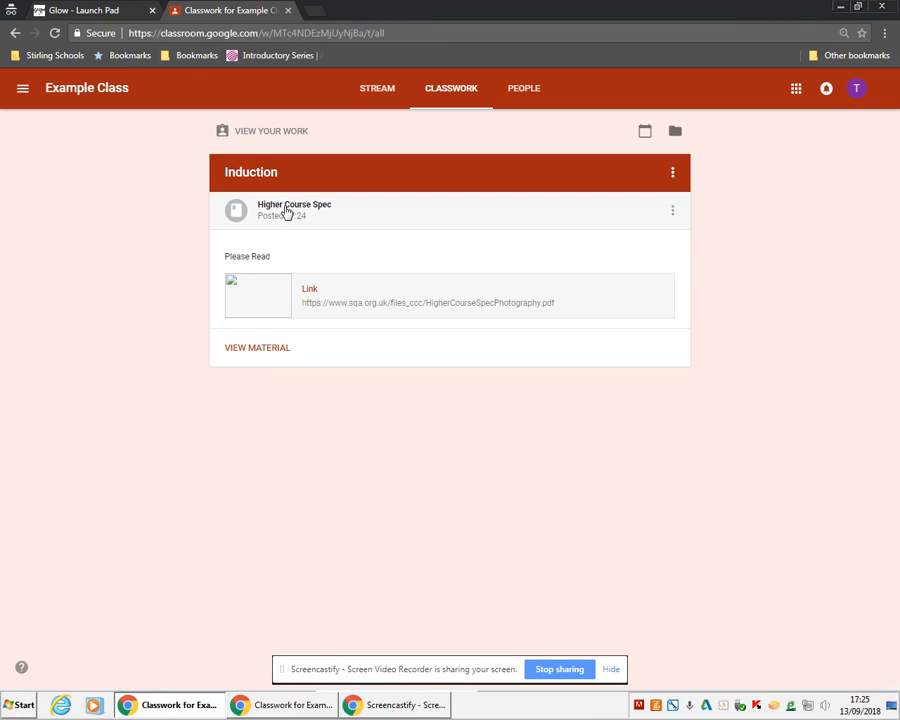
click(378, 88)
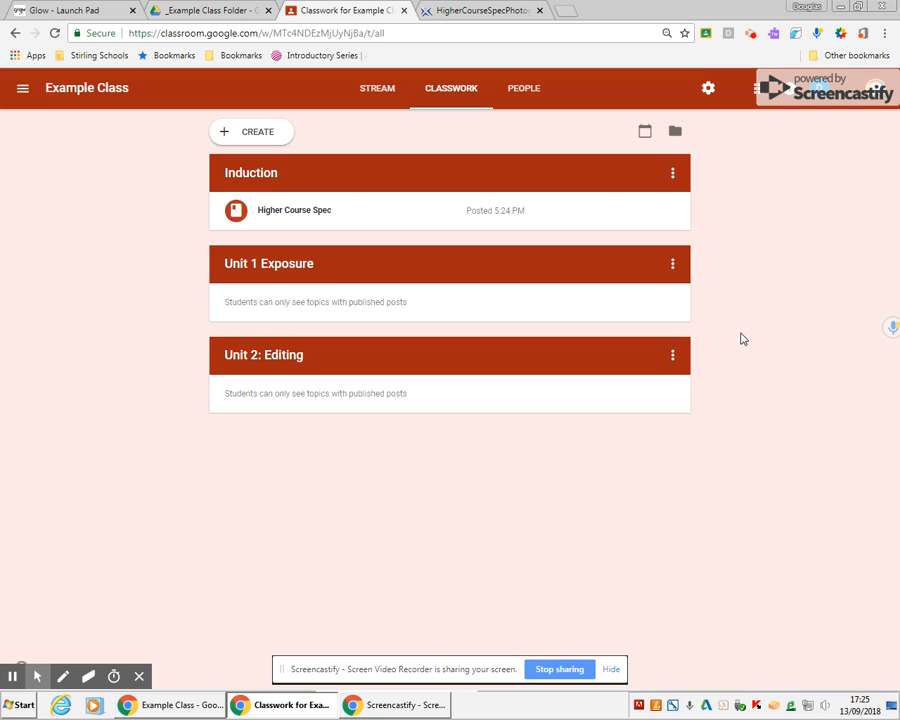
- Create a question for Example Class asking "What is the relationship between shutter speed and movement?"
click(246, 138)
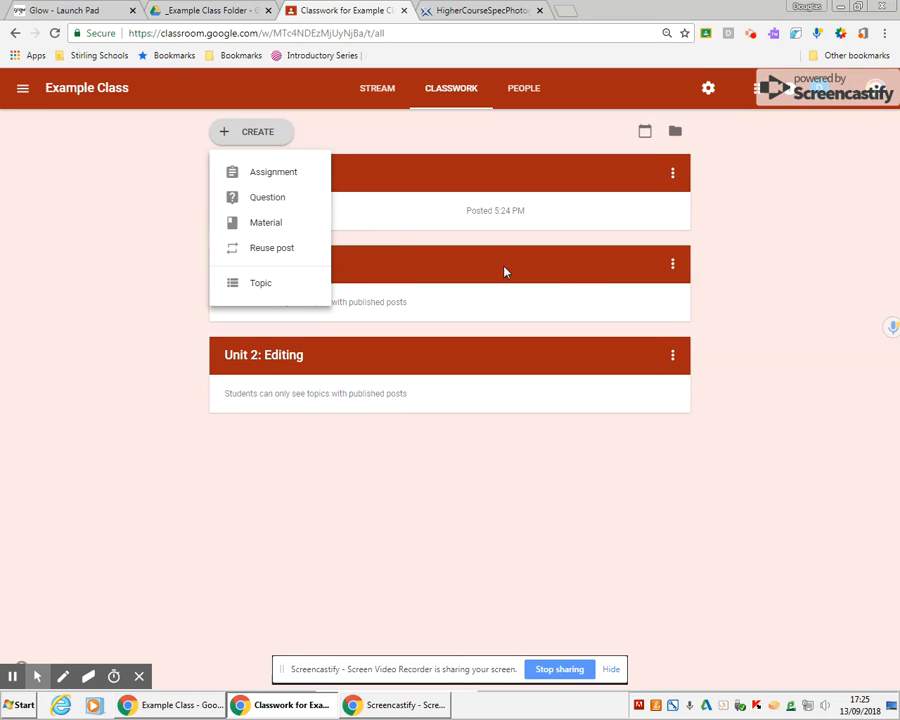
click(290, 205)
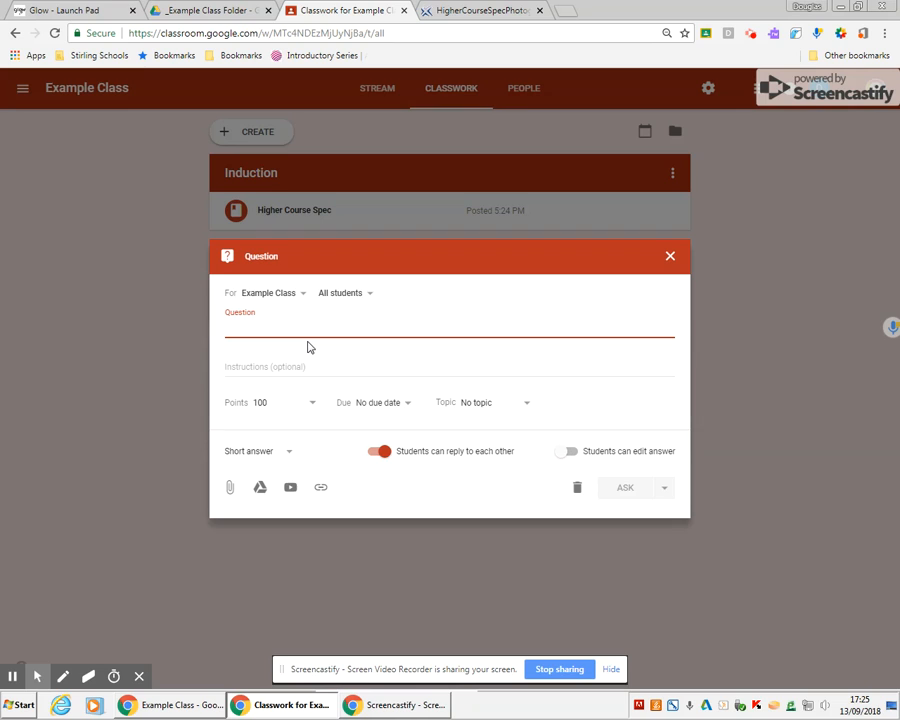
text(What is the relation)
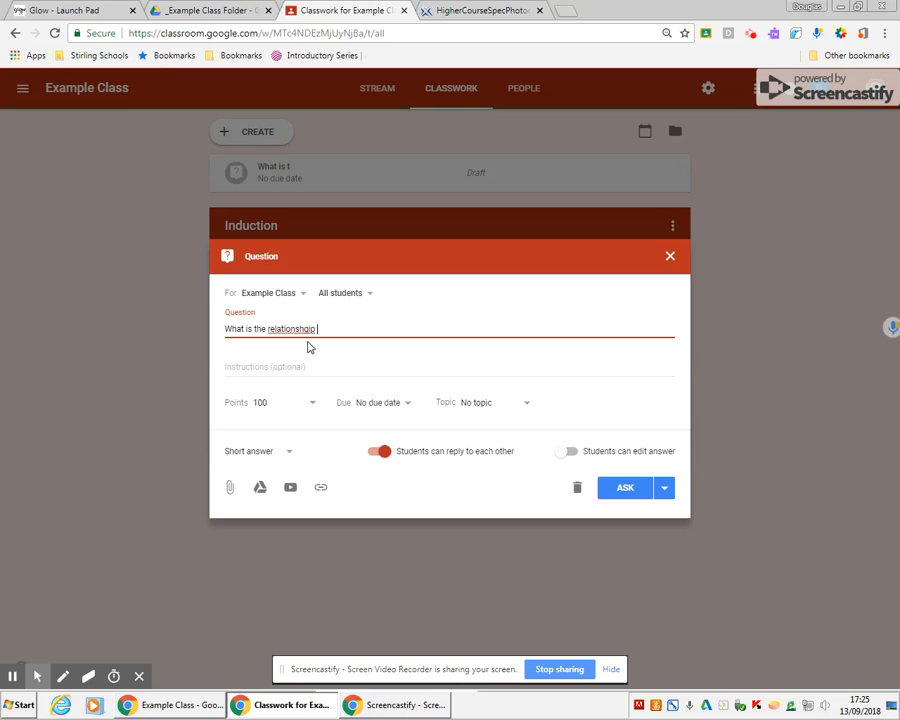
text(ship between shutter speed and mo)
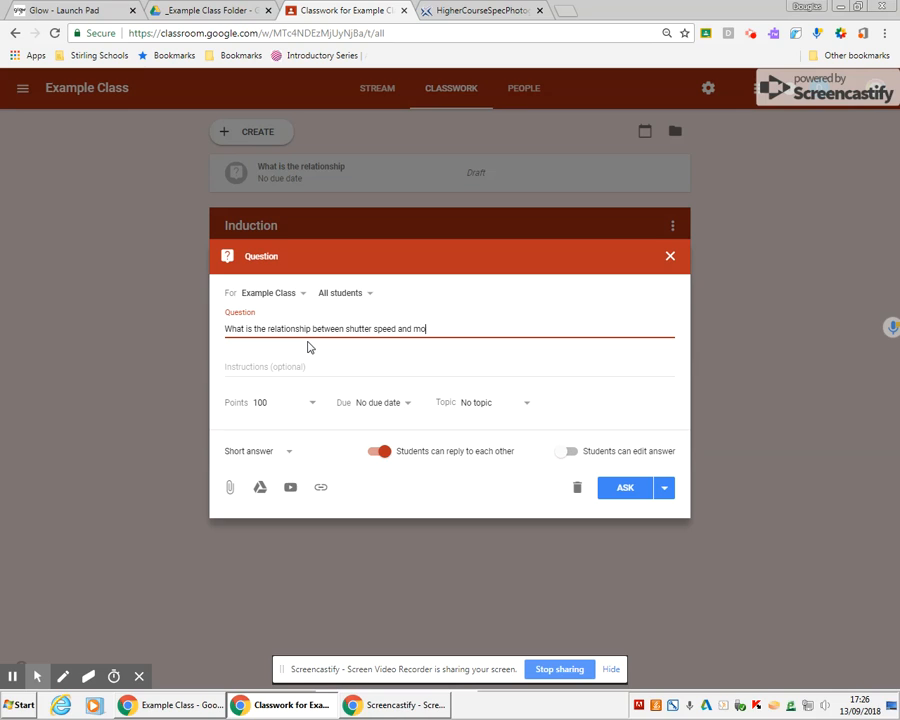
text(t?)
click(290, 364)
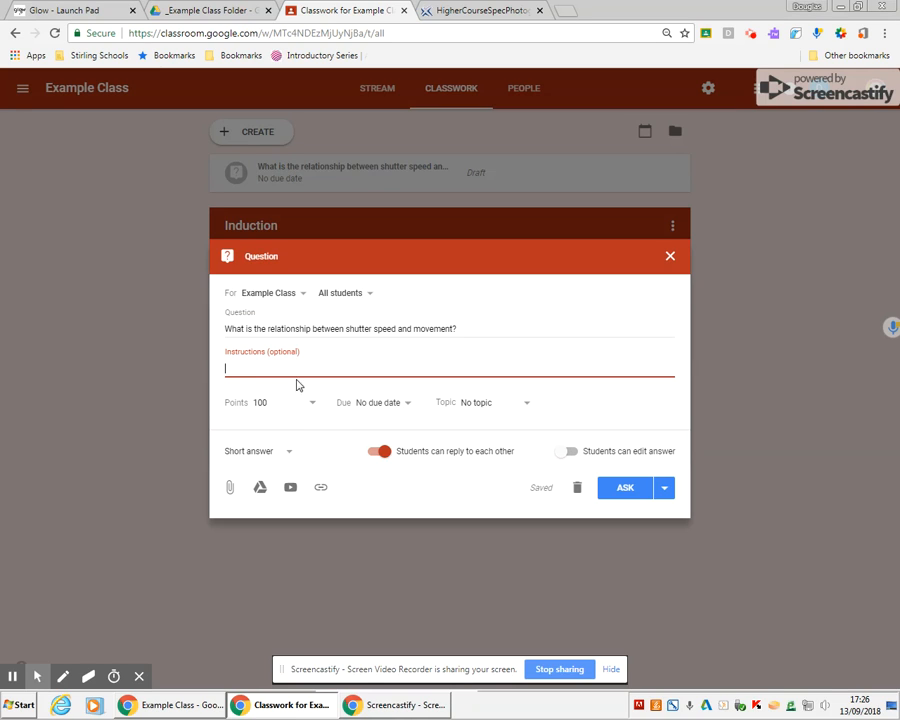
click(457, 332)
- Make the question ungraded and assign it to the Unit 1 Exposure topic
click(311, 404)
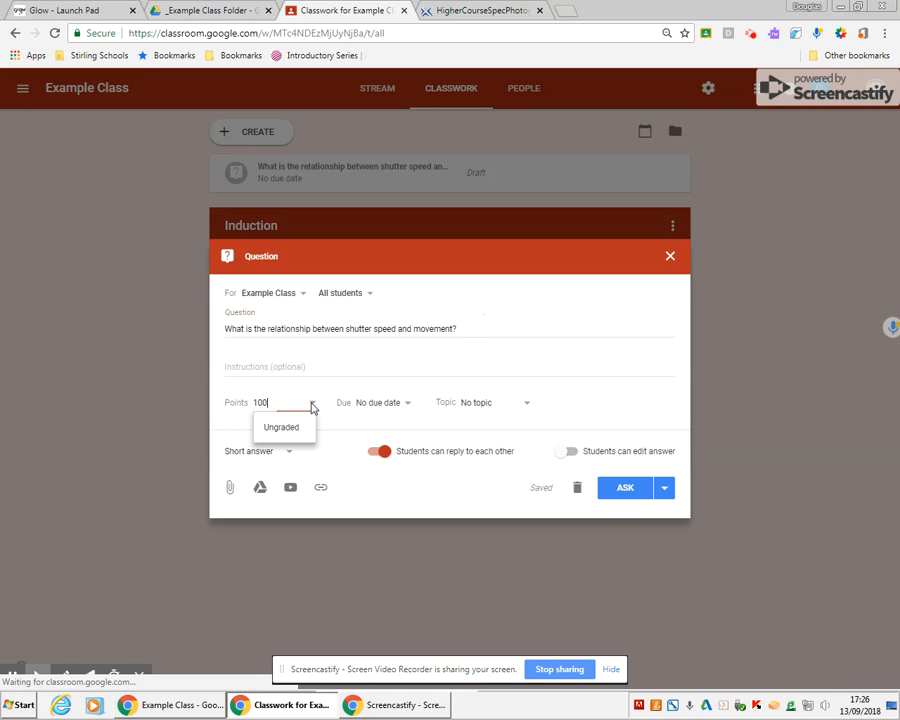
drag(262, 401, 278, 403)
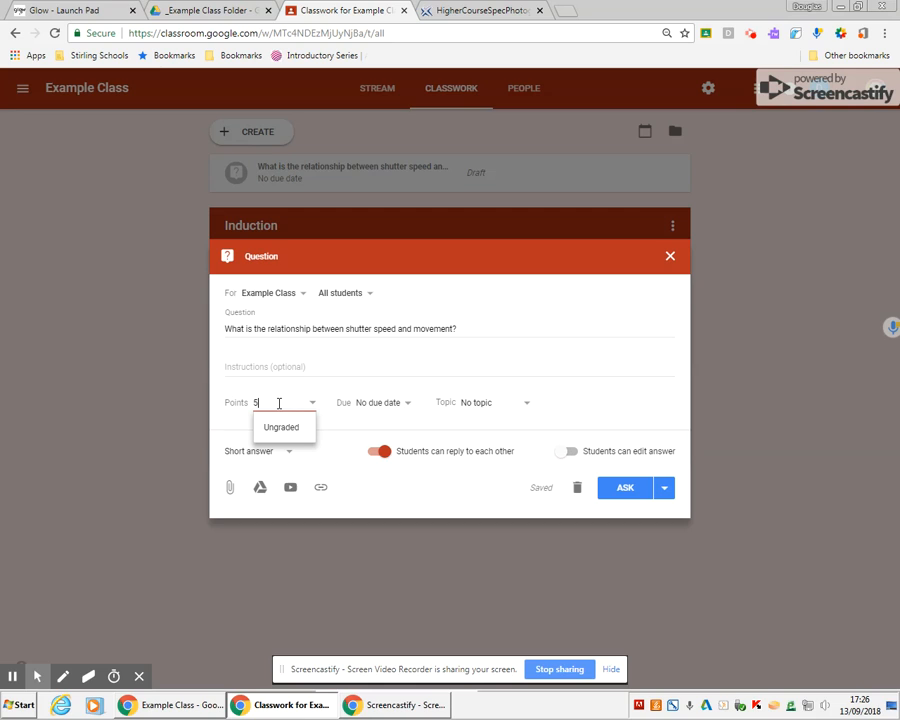
click(283, 427)
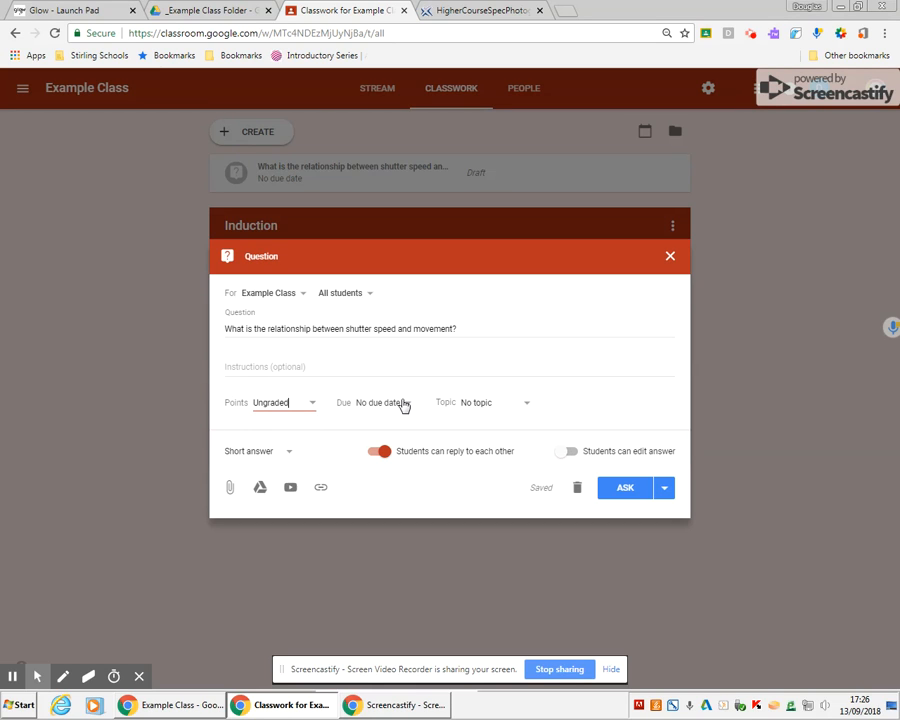
click(502, 402)
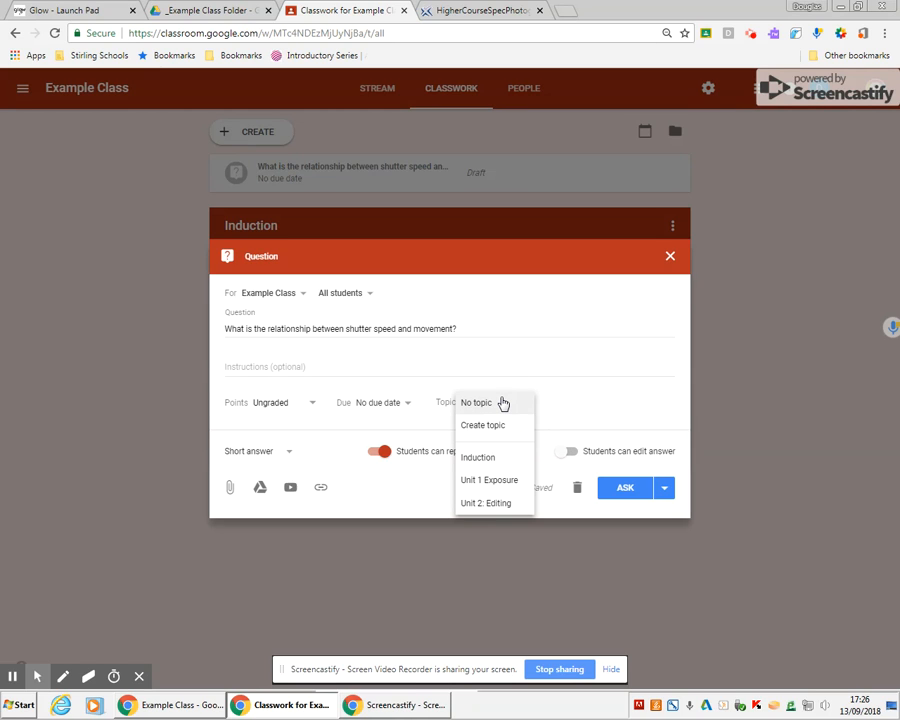
click(503, 484)
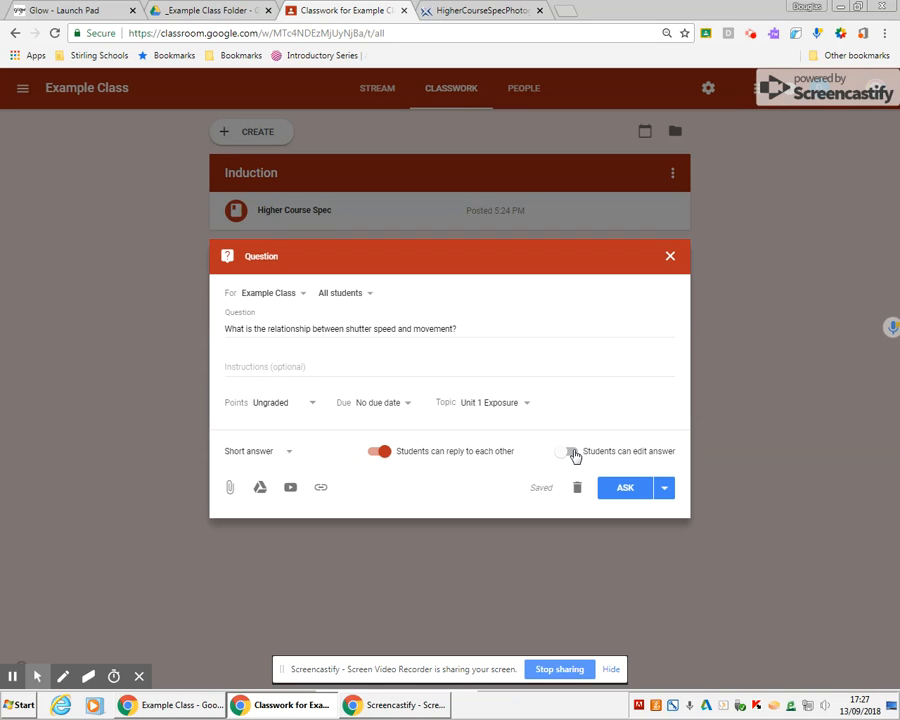
- Change the question type to Multiple choice and enter "Faster shutter = less movement" as the first option
click(268, 453)
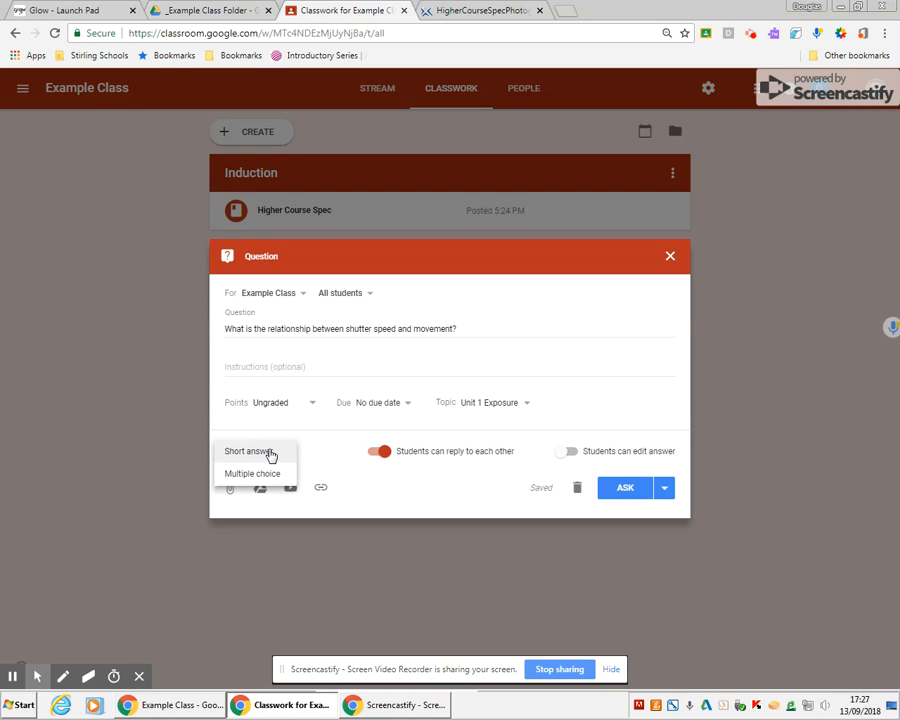
click(290, 474)
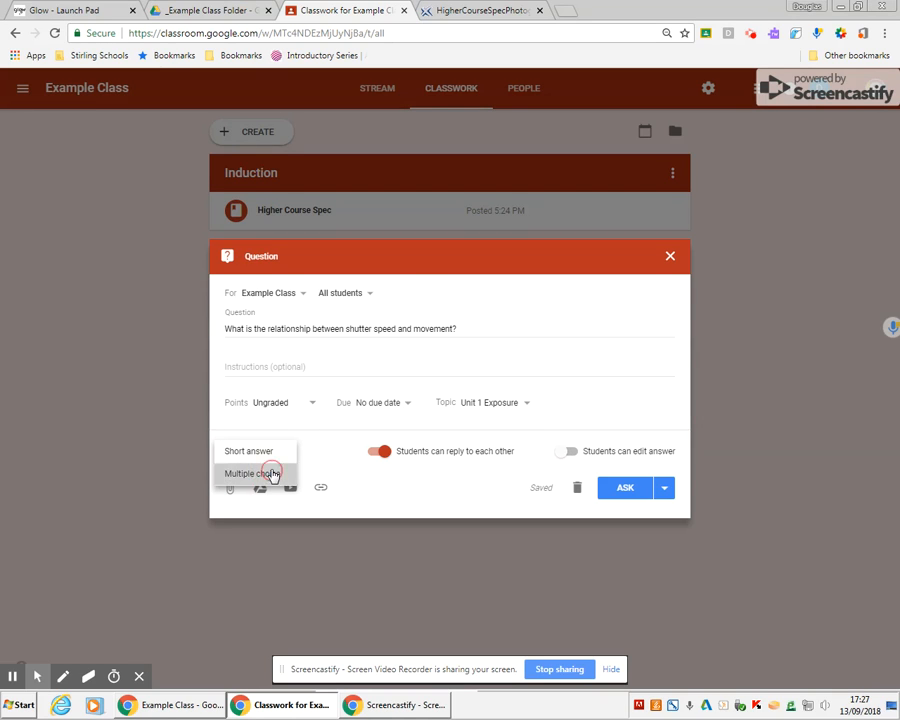
click(299, 450)
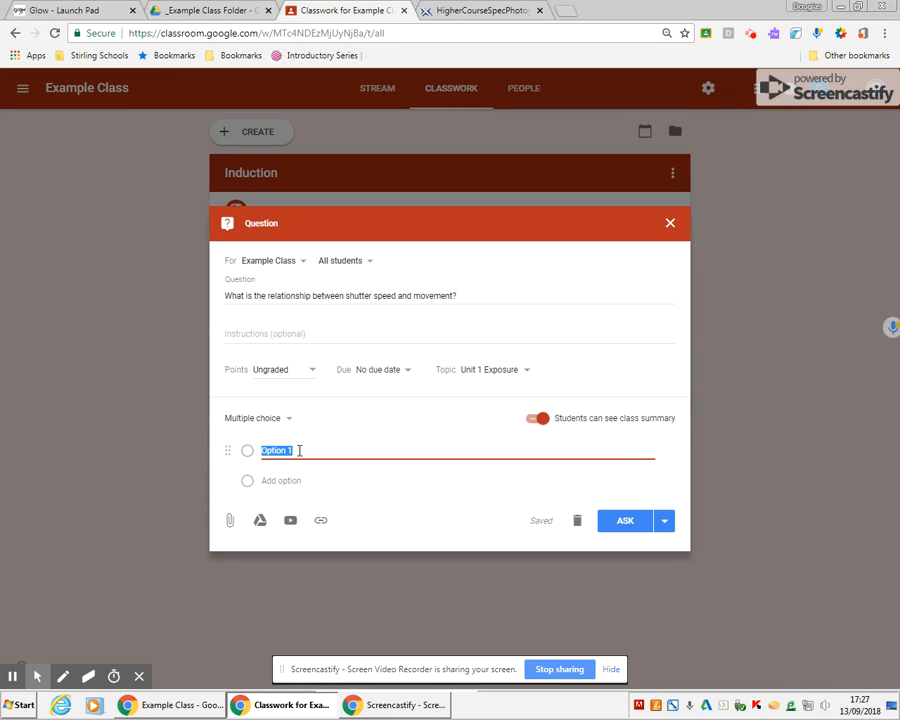
text(Faster shutter = )
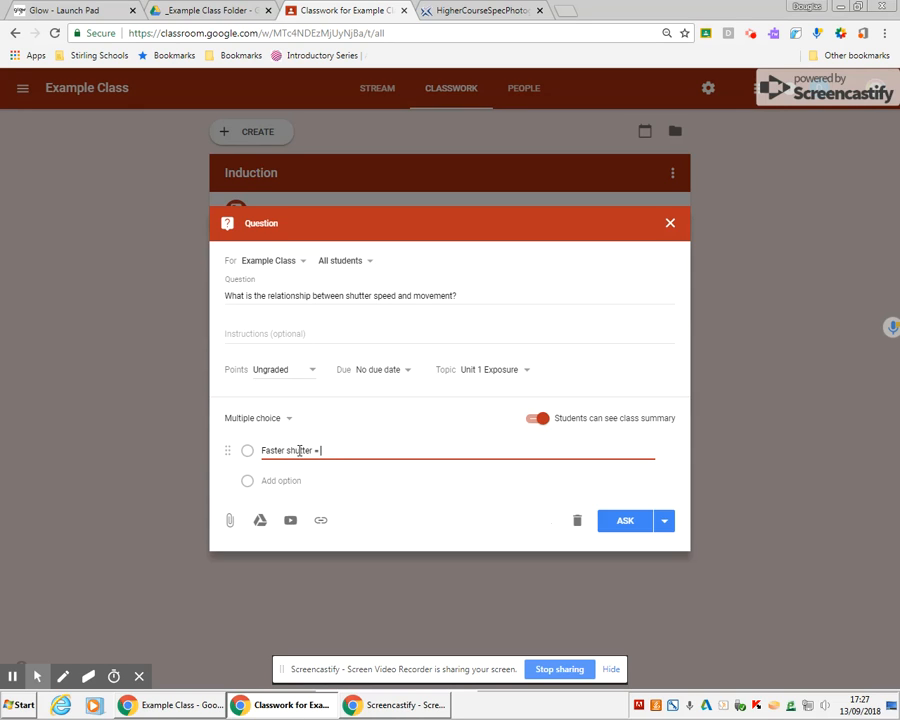
text(less movement)
- Copy the first answer option into a second one and reword it to "Slower shutter = less movement"
triple_click(297, 450)
key(ctrl+c)
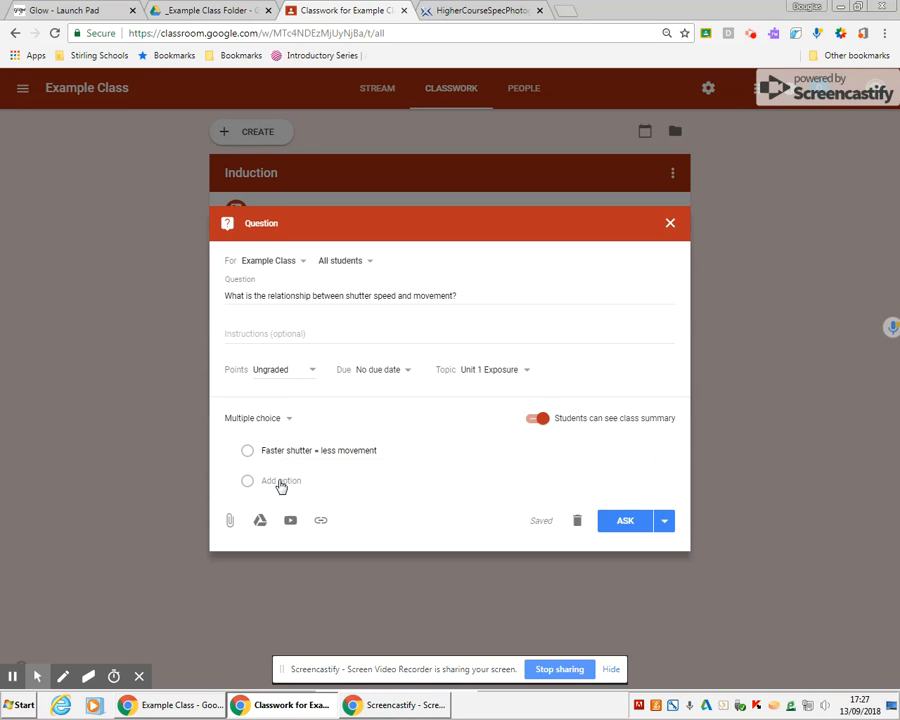
click(281, 481)
key(ctrl+v)
double_click(271, 467)
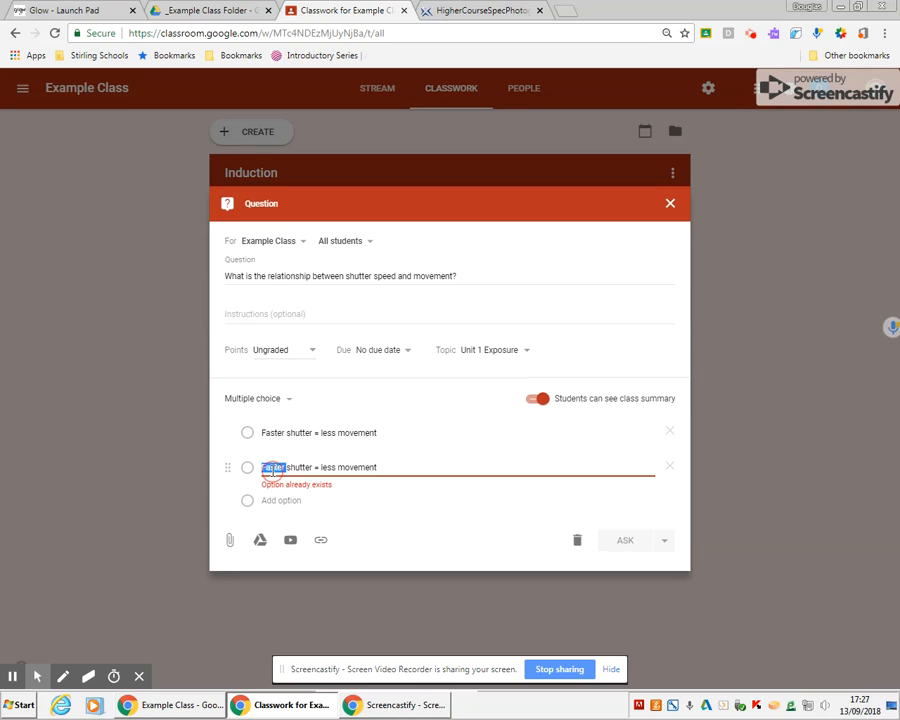
text(Slower)
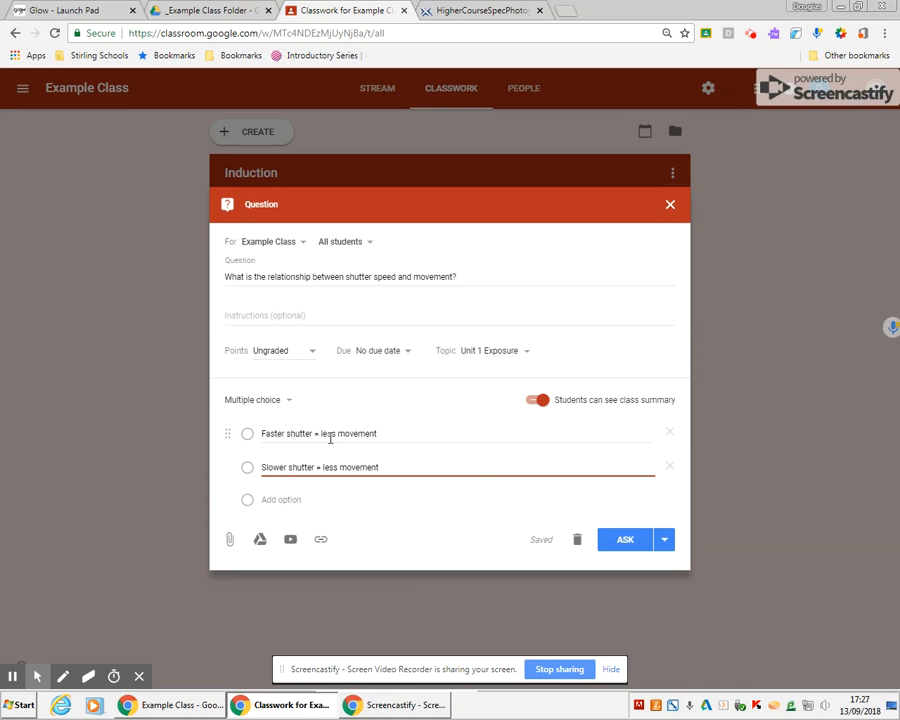
click(405, 464)
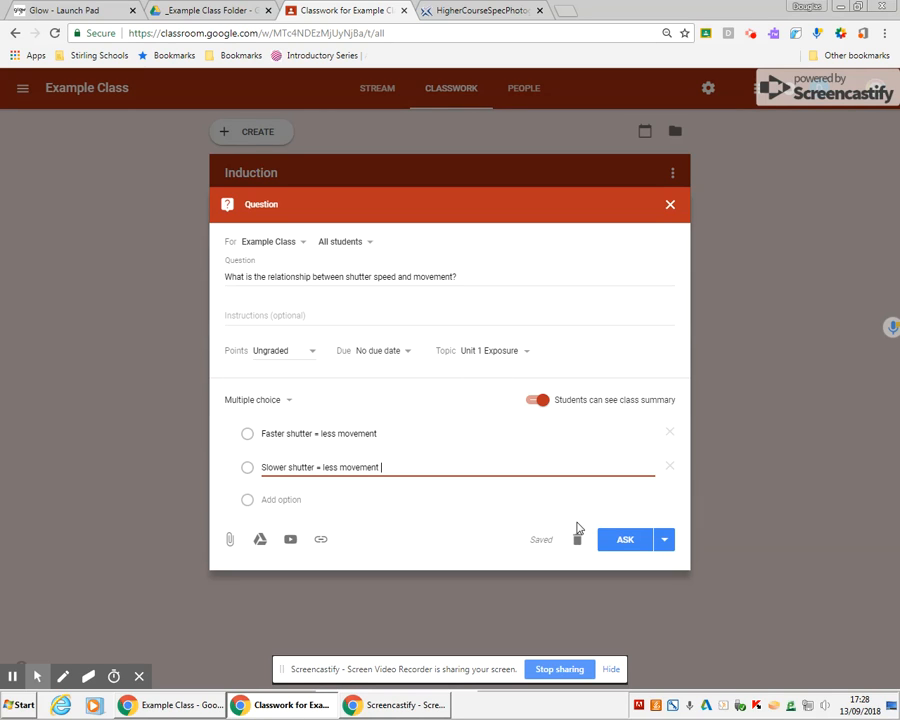
- Set the question type to Short answer and post the question to the class
click(284, 399)
click(269, 374)
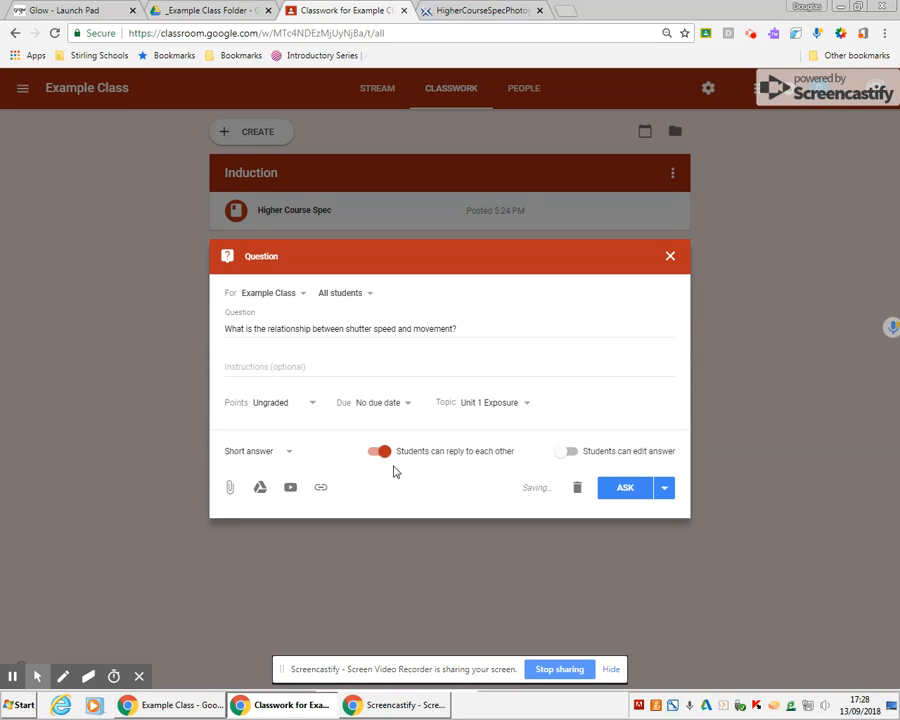
click(618, 490)
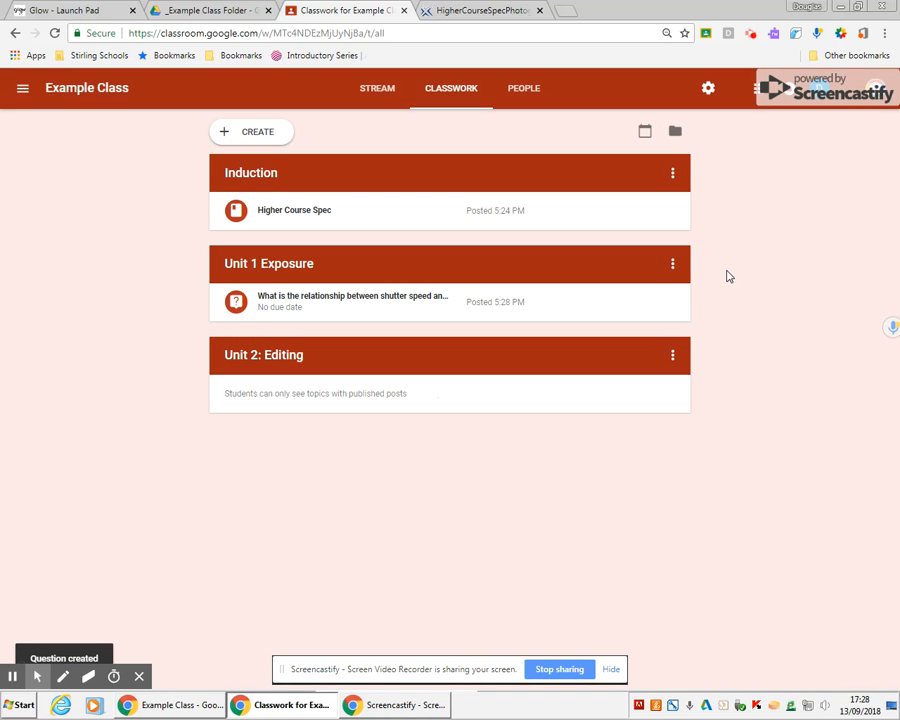
- Switch to the student's Example Class window, refresh the stream and open the new shutter speed question
key(alt+Tab)
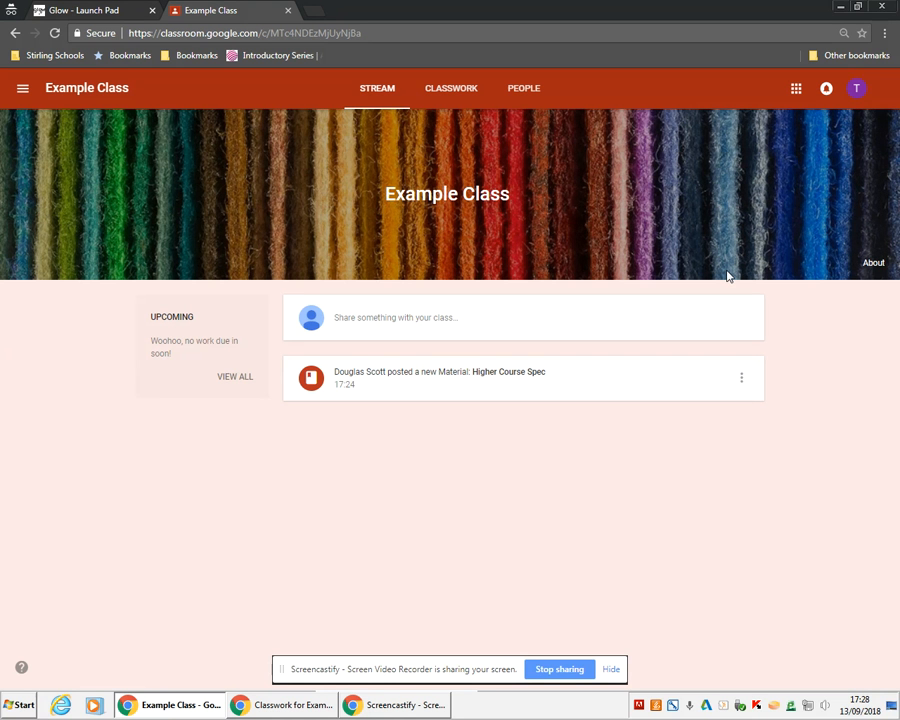
click(54, 33)
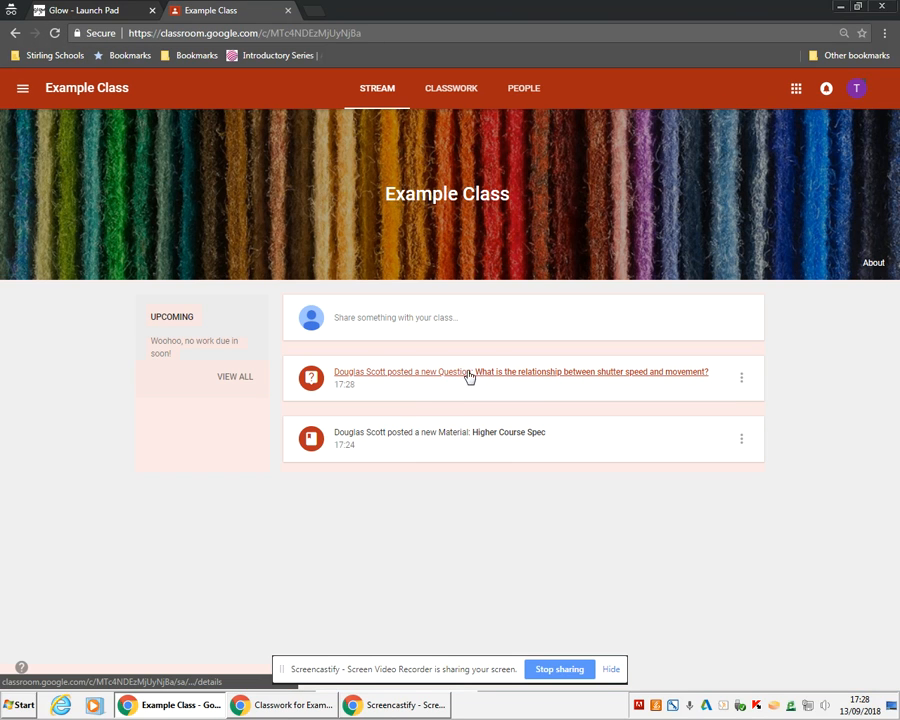
click(585, 374)
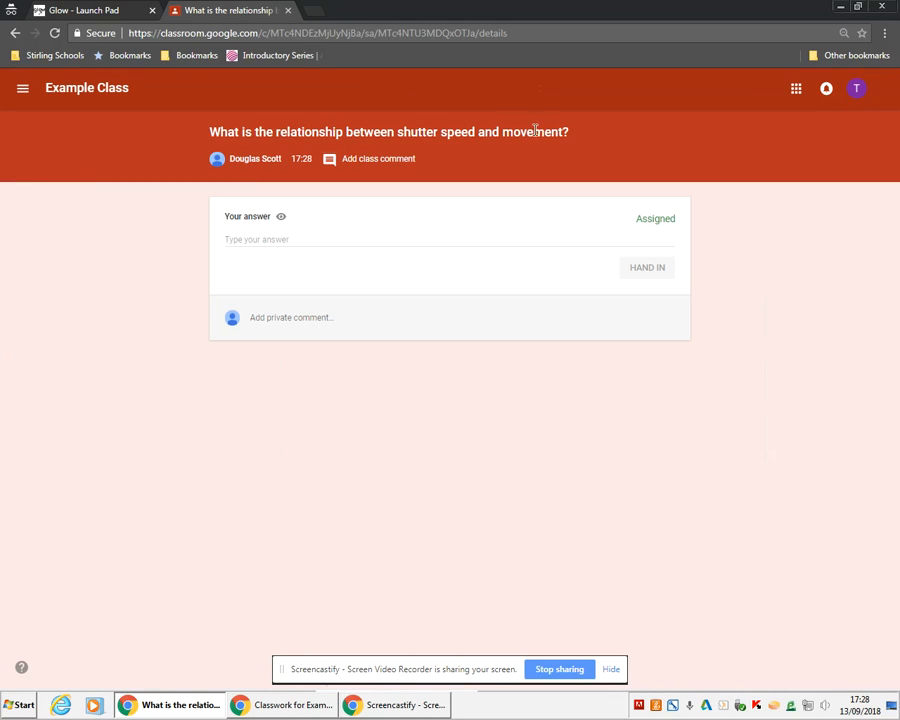
- Answer the question as the student with "Faster shutter = Less blur/movement" and hand it in, confirming the submission
click(378, 238)
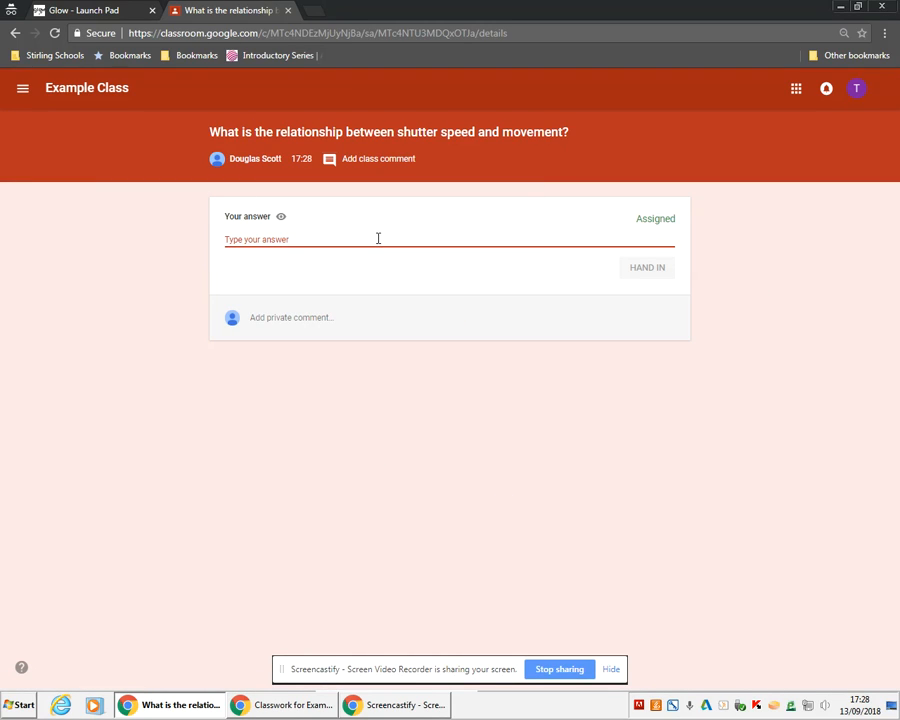
text(Faster shutter )
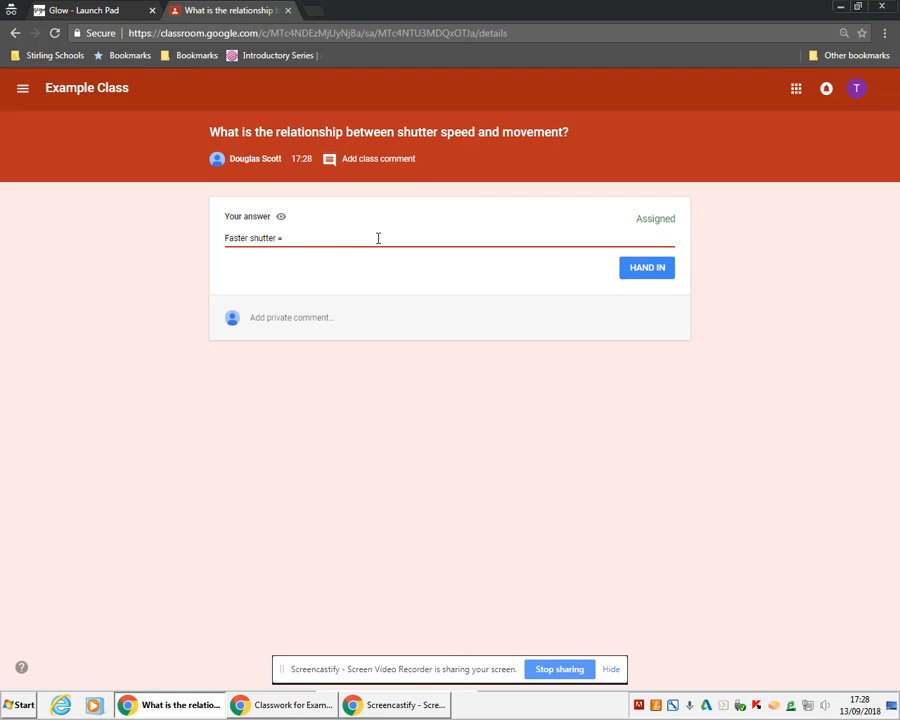
text(= Less blur/movement)
click(658, 268)
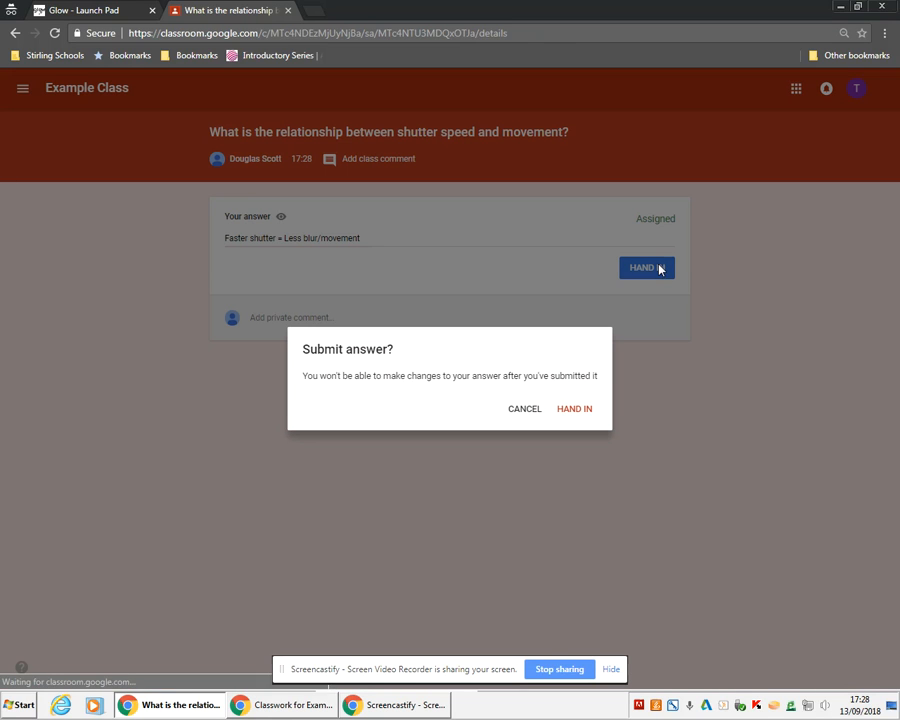
click(566, 410)
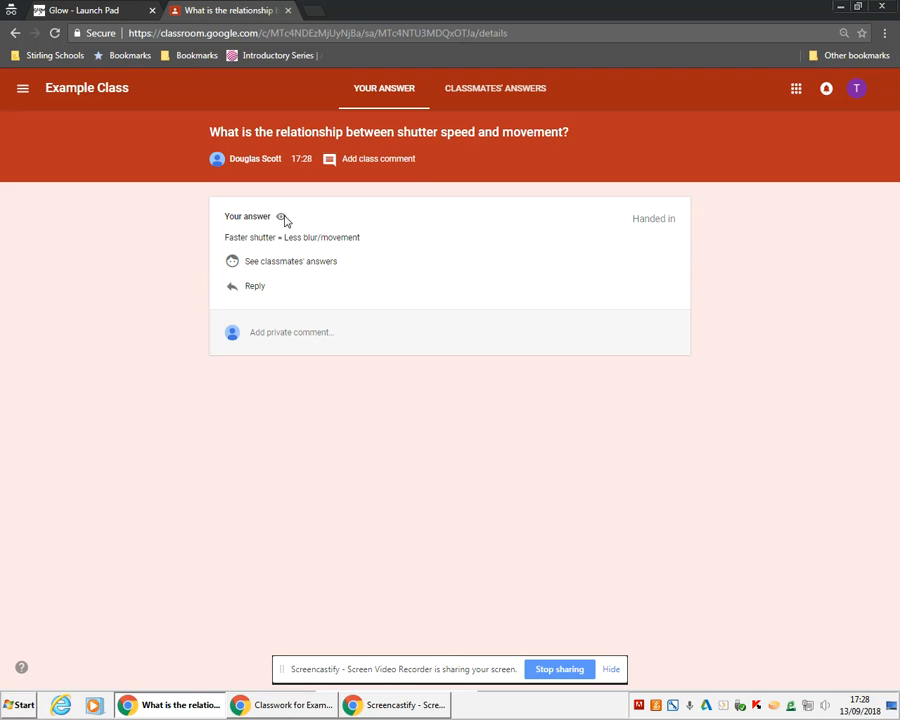
- Check the answer's visibility, view the classmates' answers with the reply field open, and return to the student's own answer
mouse_move(284, 220)
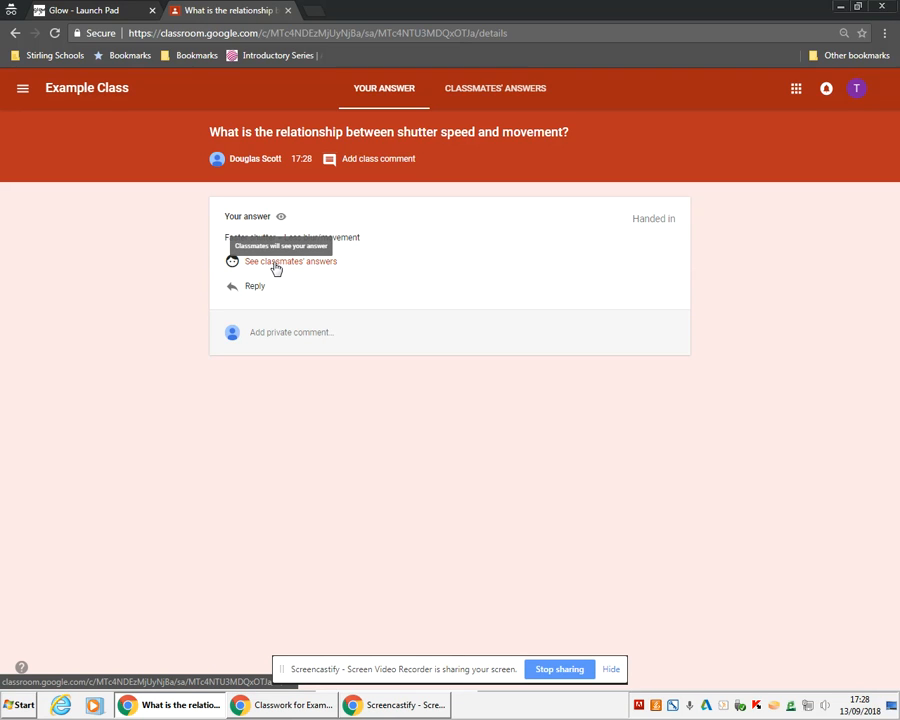
click(276, 266)
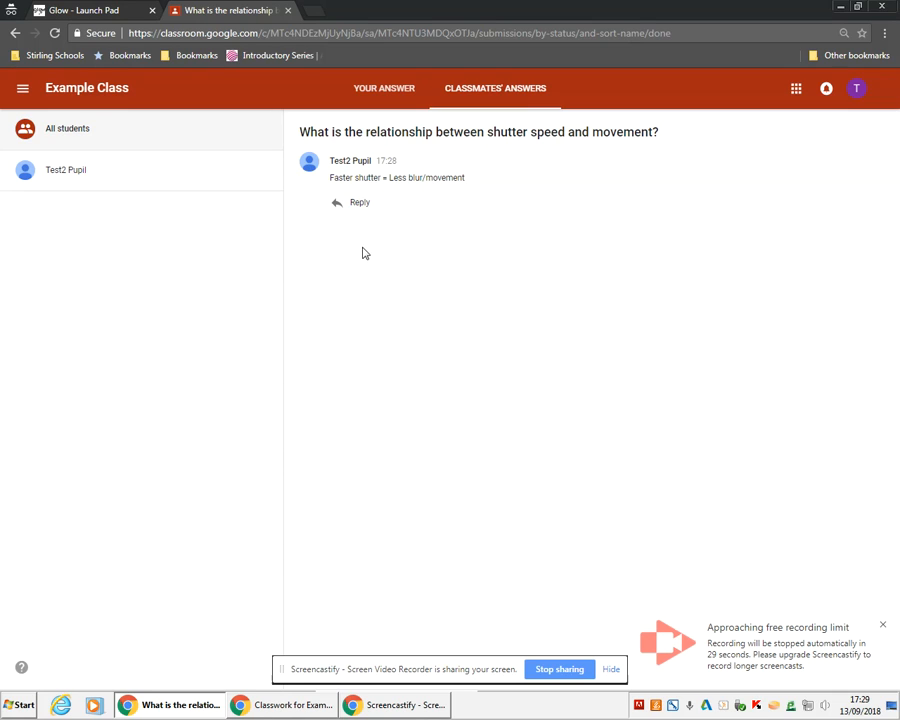
click(359, 204)
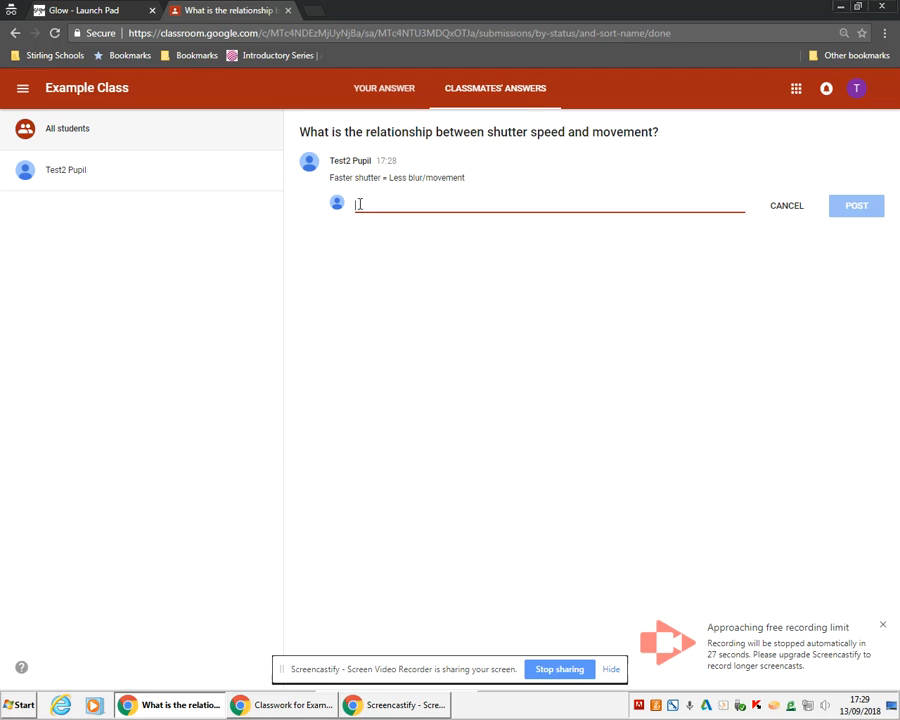
click(529, 541)
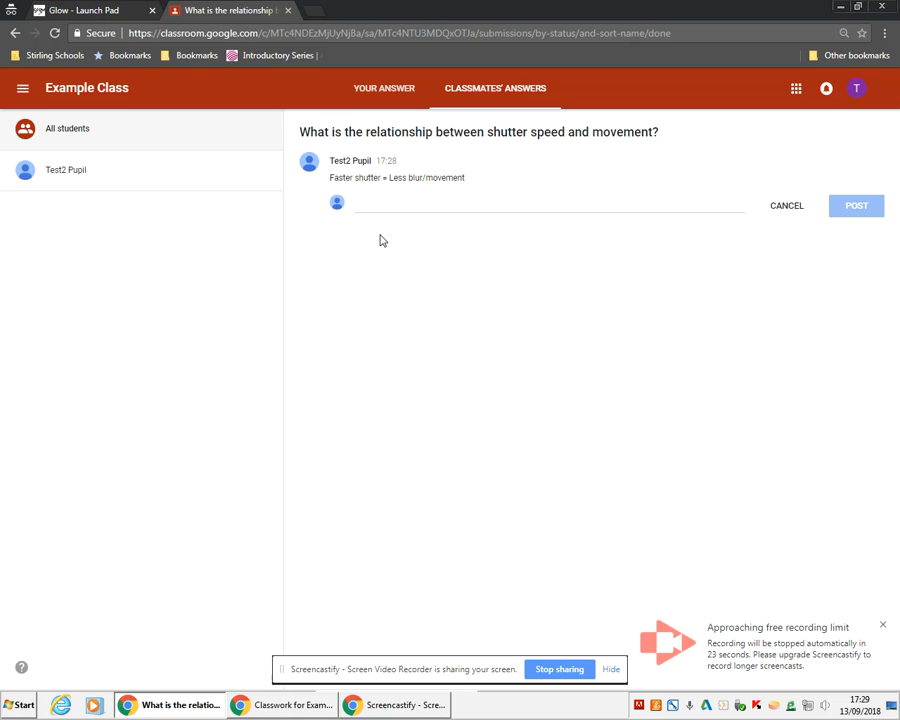
click(400, 94)
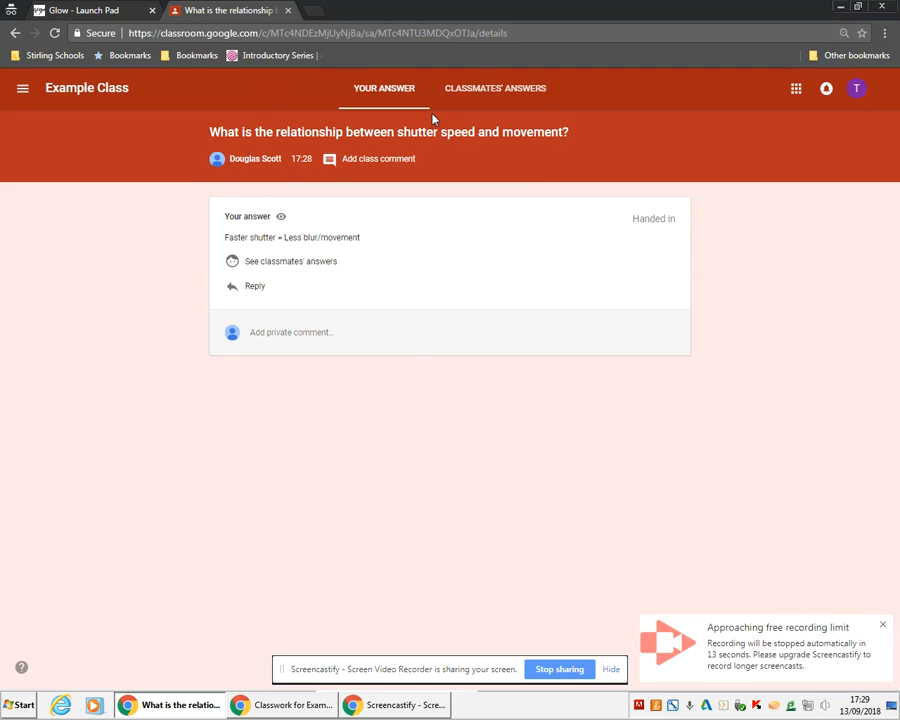
- Switch back to the teacher's Example Class classwork and open the choices for creating a new item
key(alt+Tab)
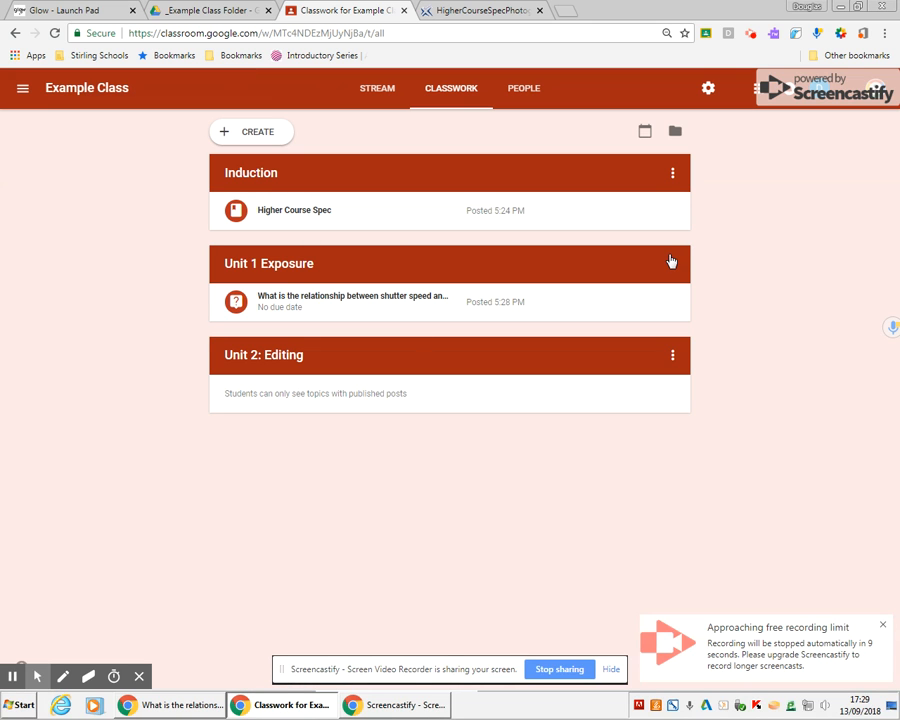
click(258, 132)
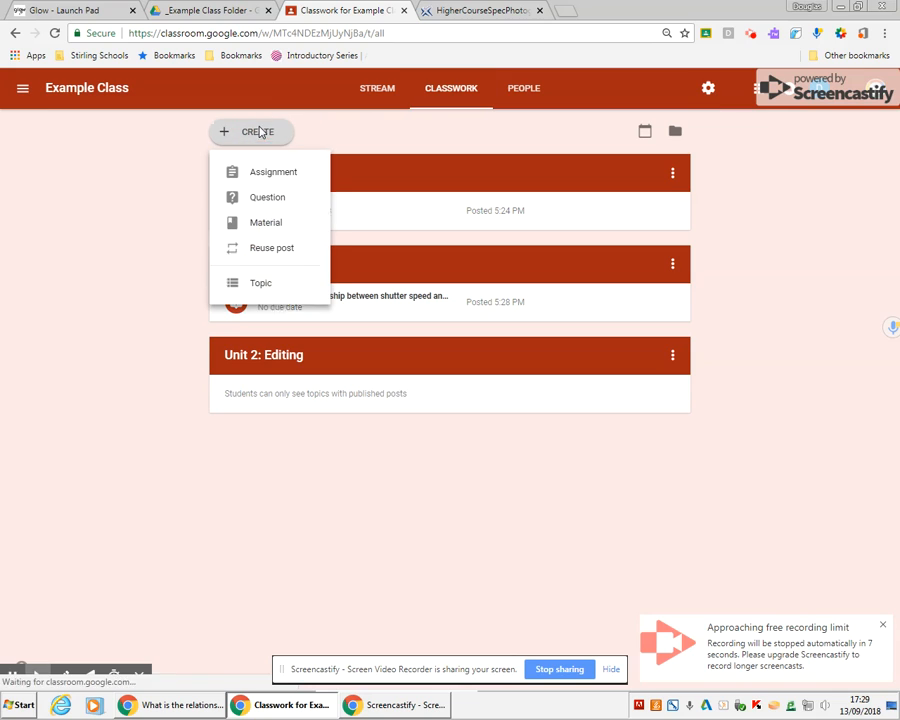